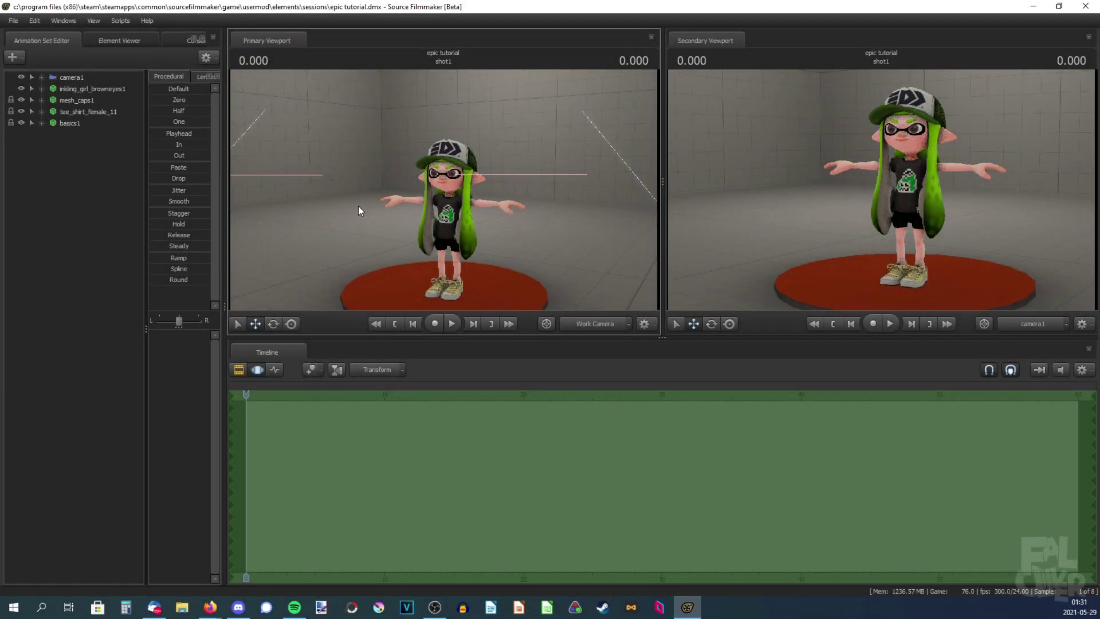
Move the work camera closer to the Inkling character
left_click_drag(358, 207, 358, 207)
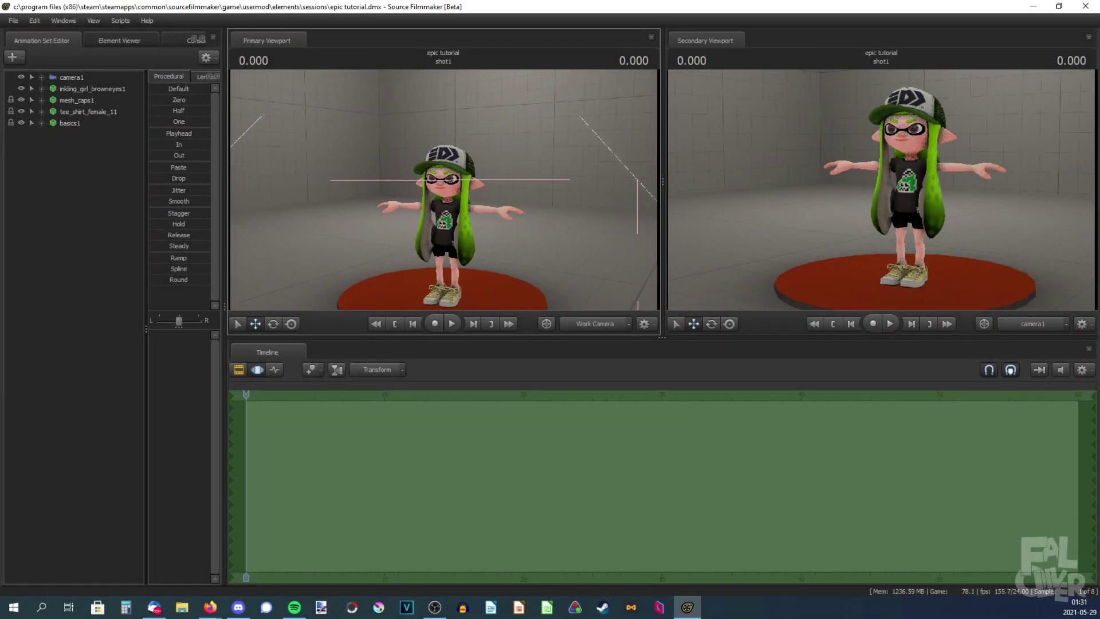
scroll(462, 207, "up", 5)
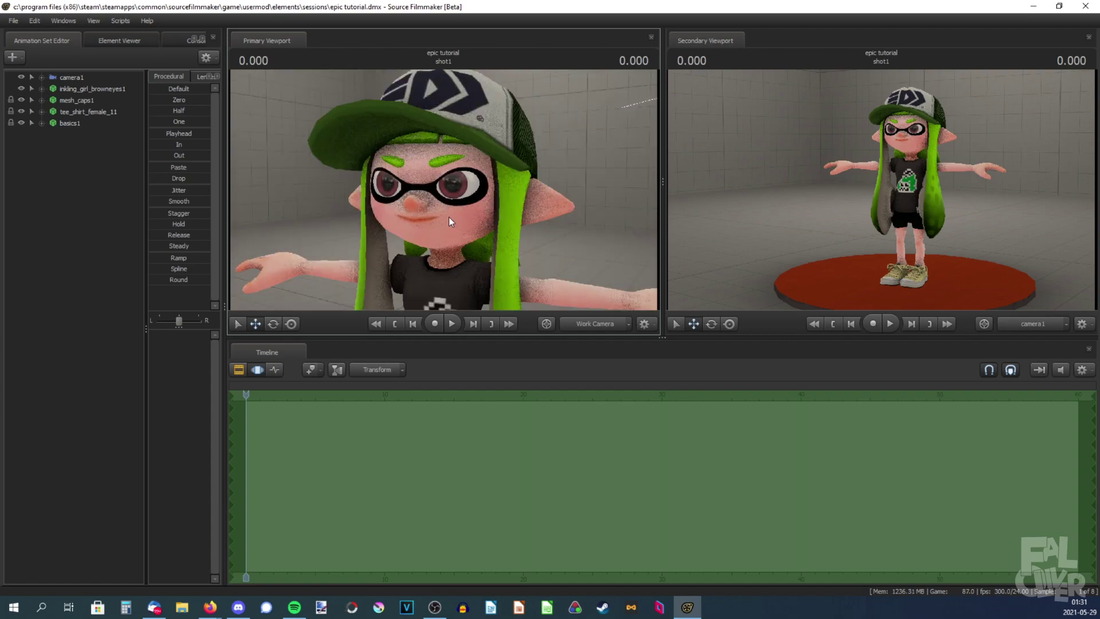
scroll(433, 219, "down", 3)
scroll(433, 219, "down", 4)
scroll(433, 219, "down", 3)
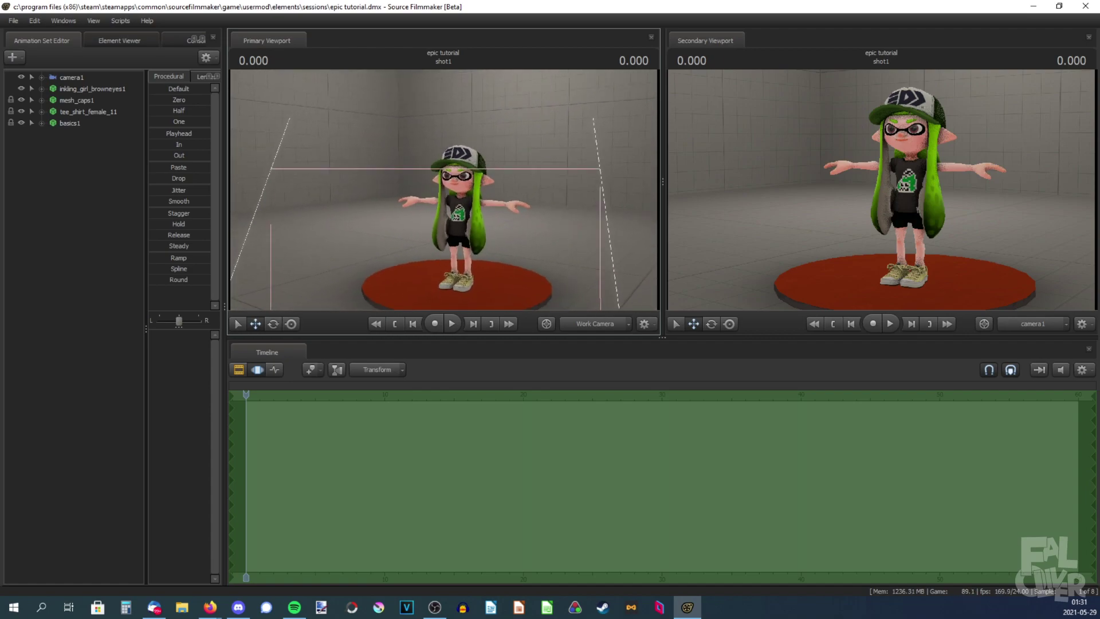
scroll(362, 198, "up", 2)
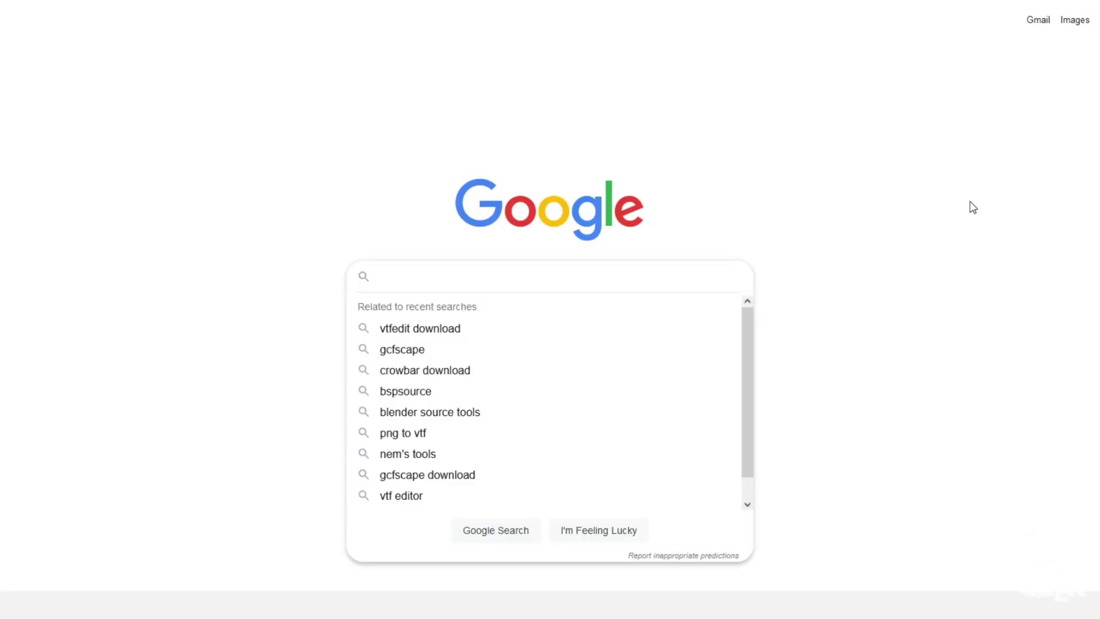
Search Google for 'vtfedit download' and open the GameBanana VTFLib/VTFEdit page
type("vtfedit download")
key("Return")
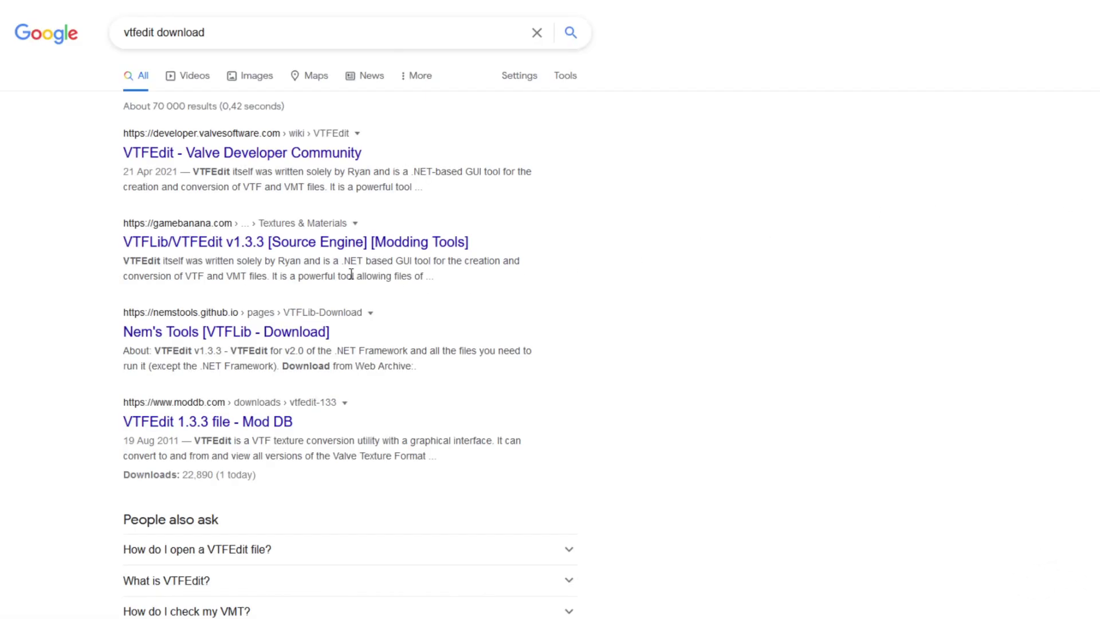
left_click(309, 244)
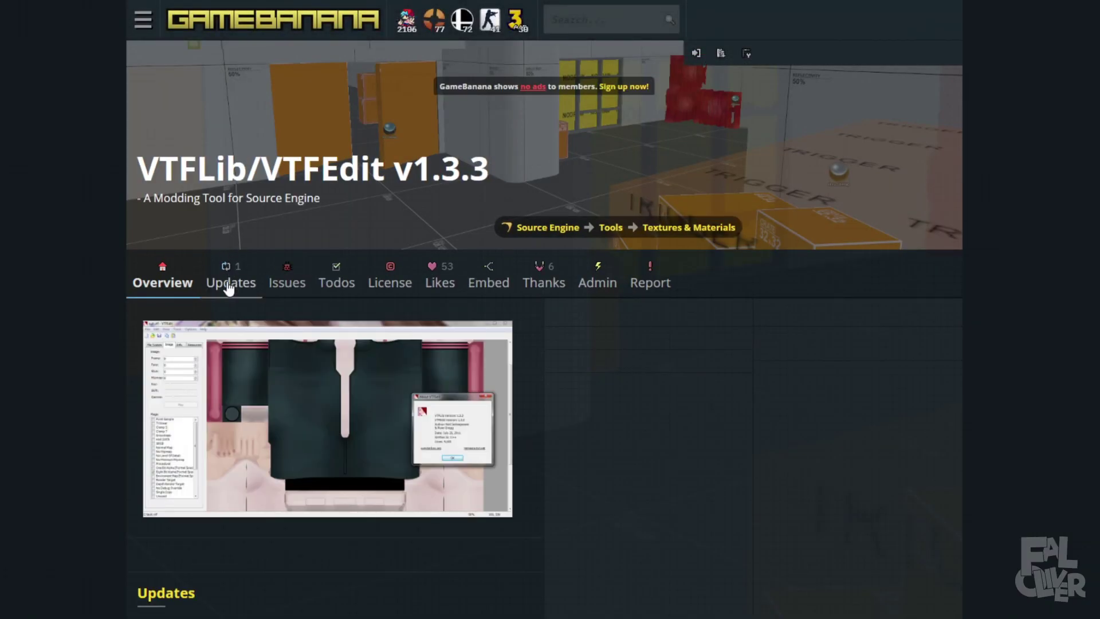
scroll(225, 285, "down", 10)
scroll(225, 284, "down", 3)
scroll(226, 284, "down", 5)
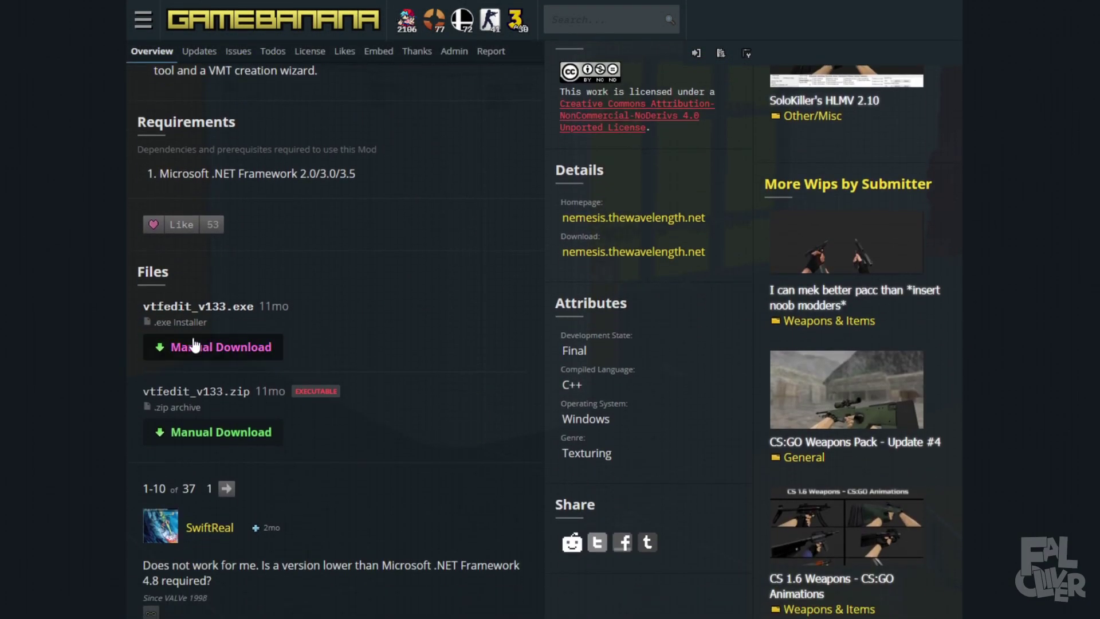
Download and save the vtfedit_v133.exe installer through Manual Download
left_click(179, 346)
left_click(203, 347)
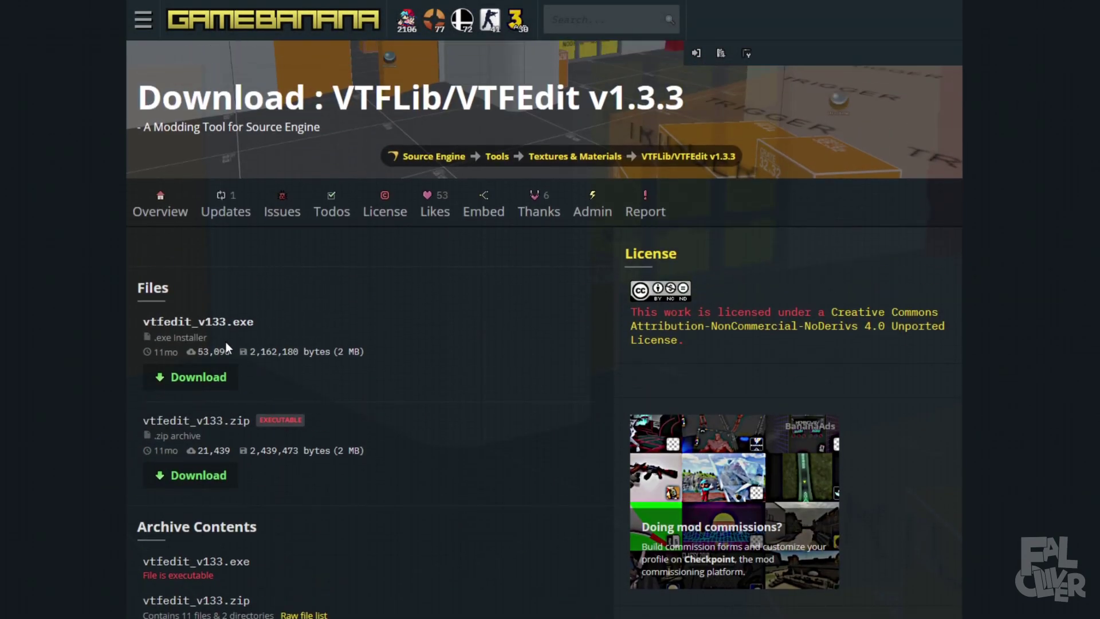
left_click(198, 383)
left_click(475, 389)
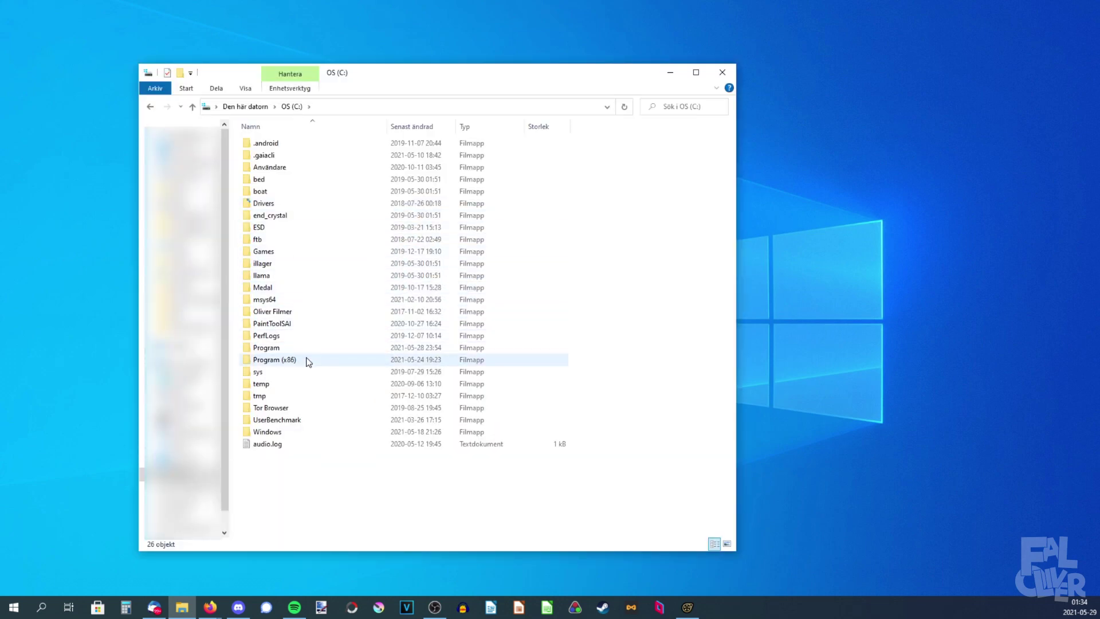
Browse from Program Files (x86) through Steam and steamapps to SourceFilmmaker's game folder
double_click(308, 362)
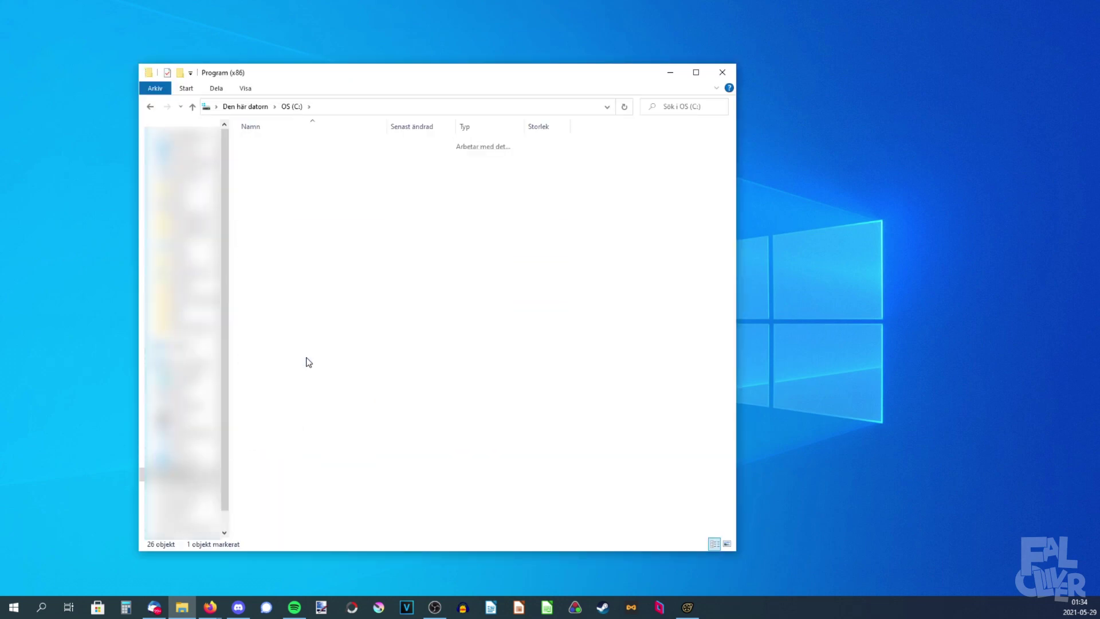
double_click(277, 316)
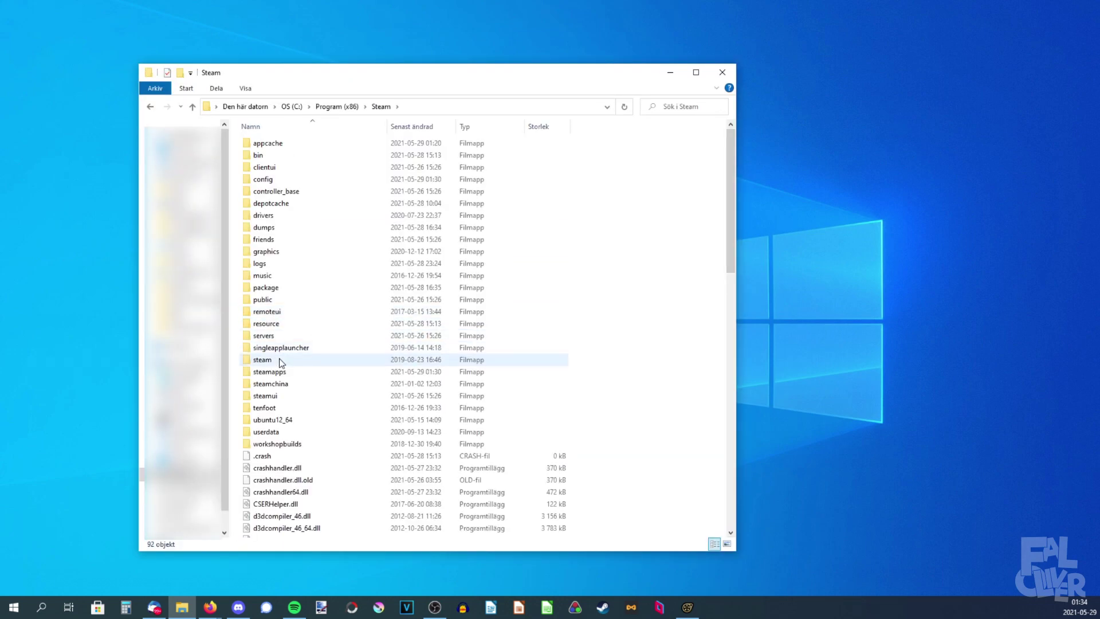
double_click(269, 372)
double_click(264, 143)
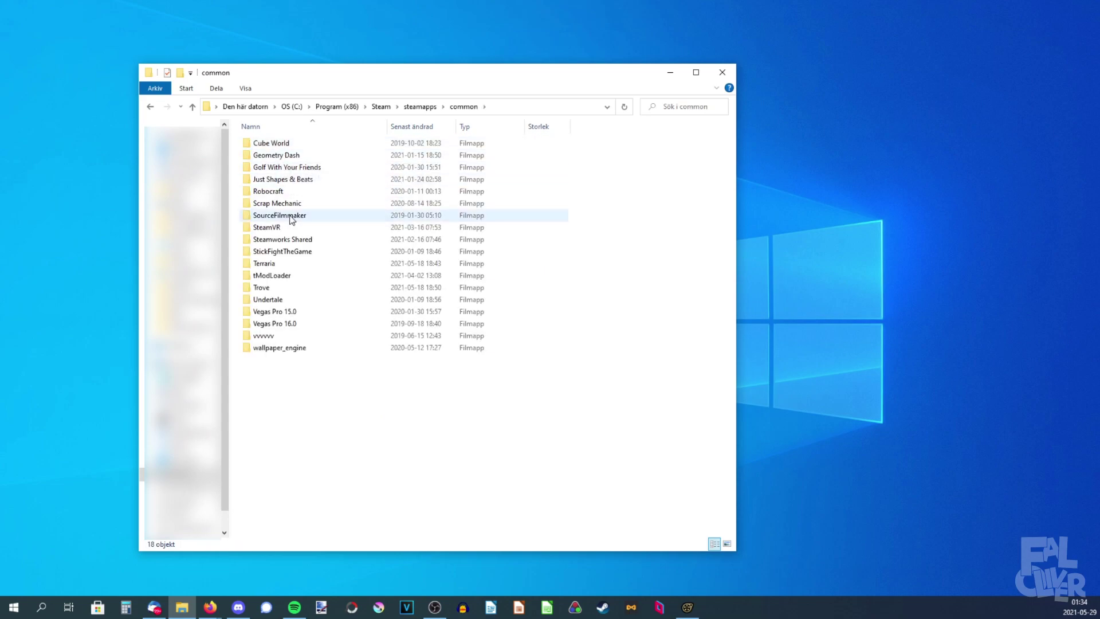
double_click(292, 217)
double_click(282, 155)
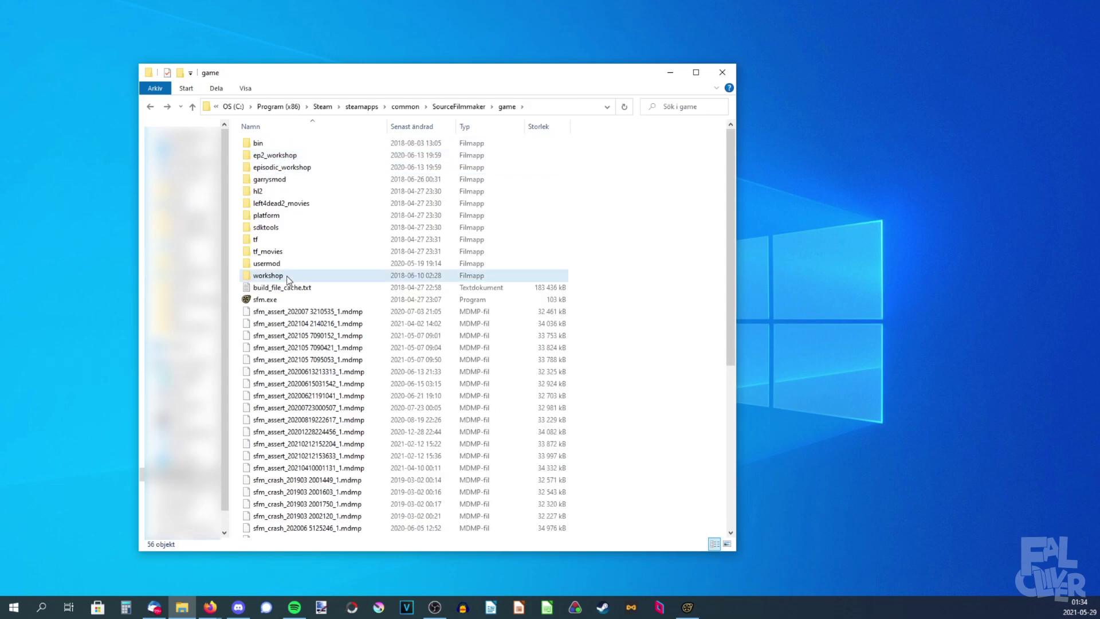
Continue through workshop, materials, models and props_splatoon into the inklings folder
double_click(288, 280)
double_click(279, 169)
scroll(281, 207, "down", 15)
double_click(287, 238)
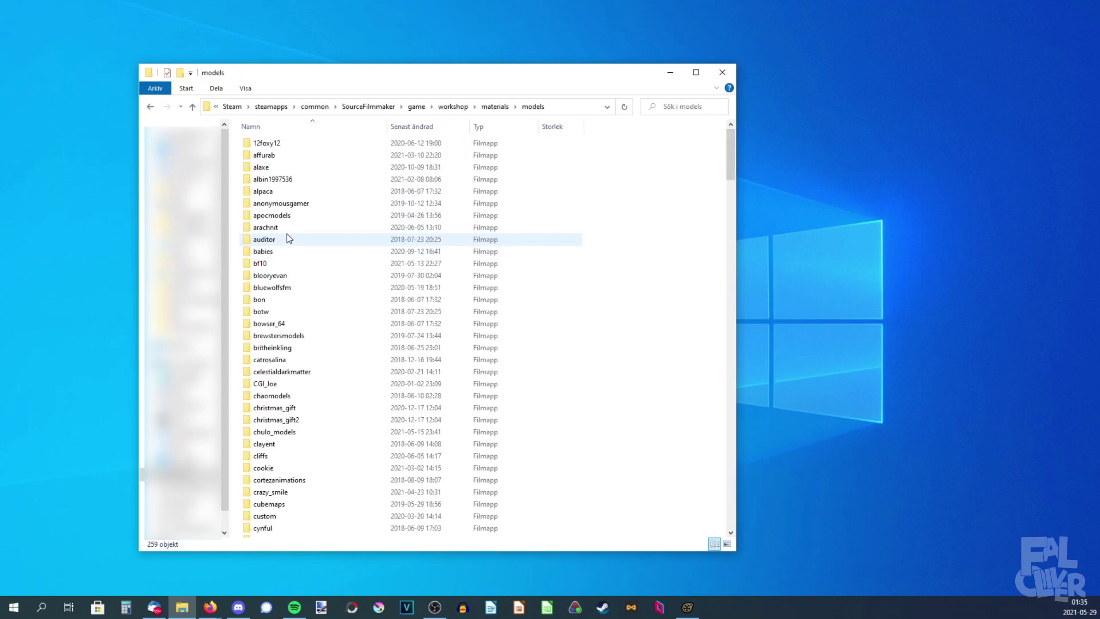
scroll(290, 235, "down", 20)
double_click(289, 230)
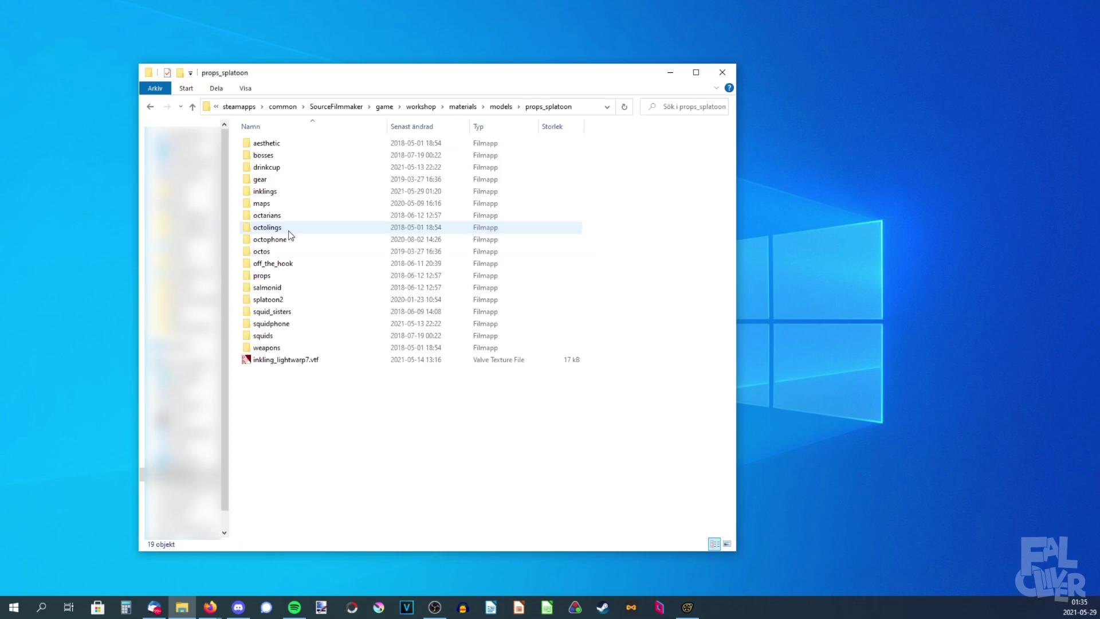
double_click(298, 191)
scroll(375, 287, "down", 20)
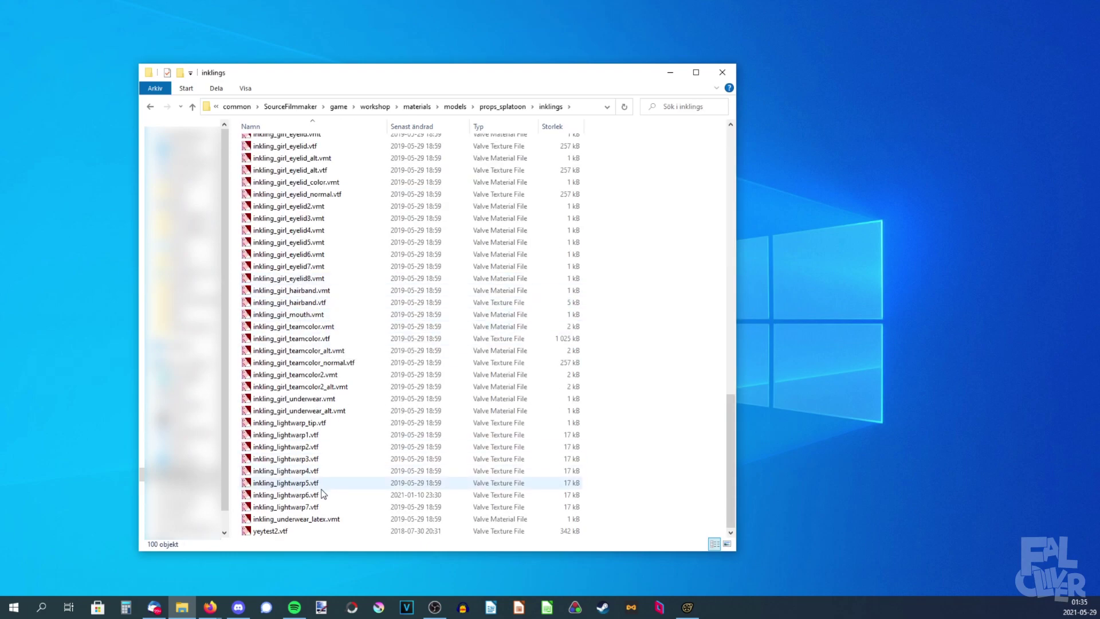
scroll(321, 281, "up", 3)
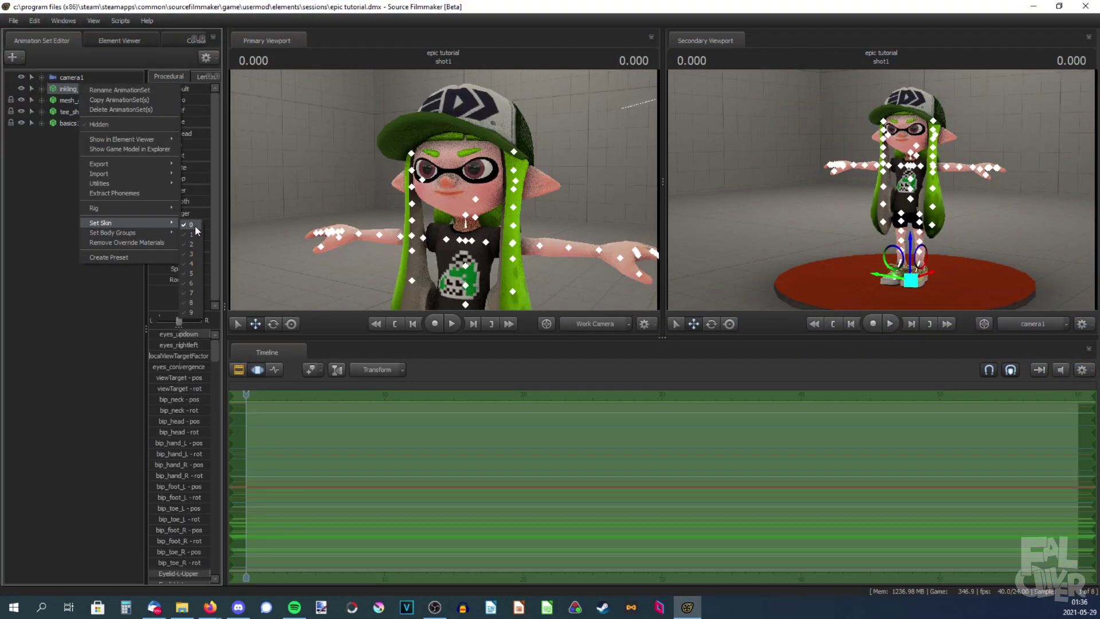
Switch the Inkling girl model's skin to skin 2
left_click(195, 225)
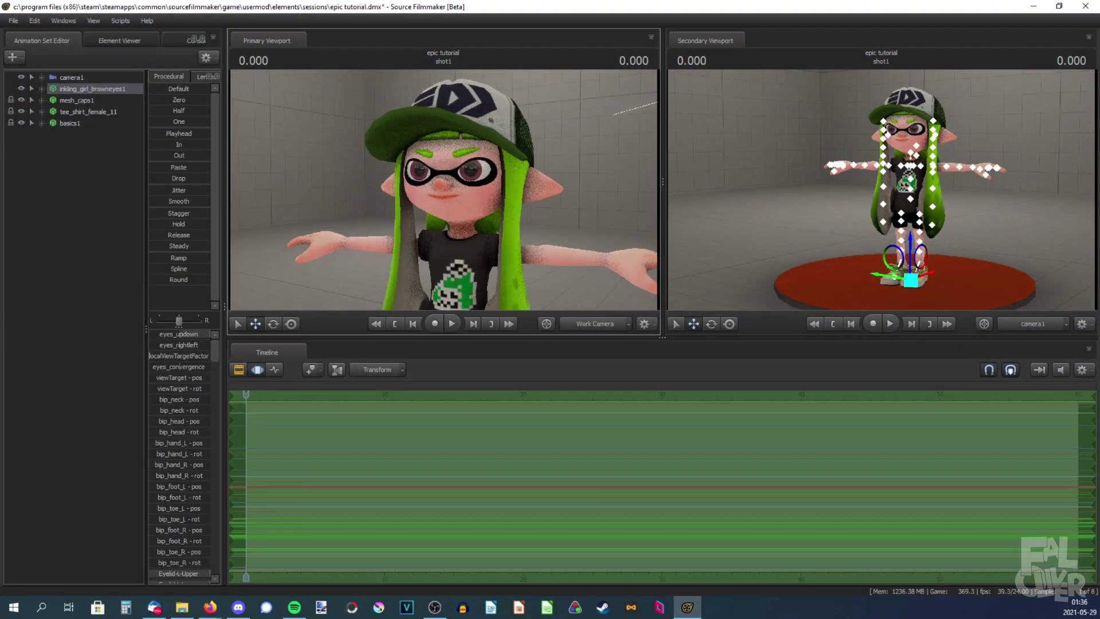
right_click(72, 89)
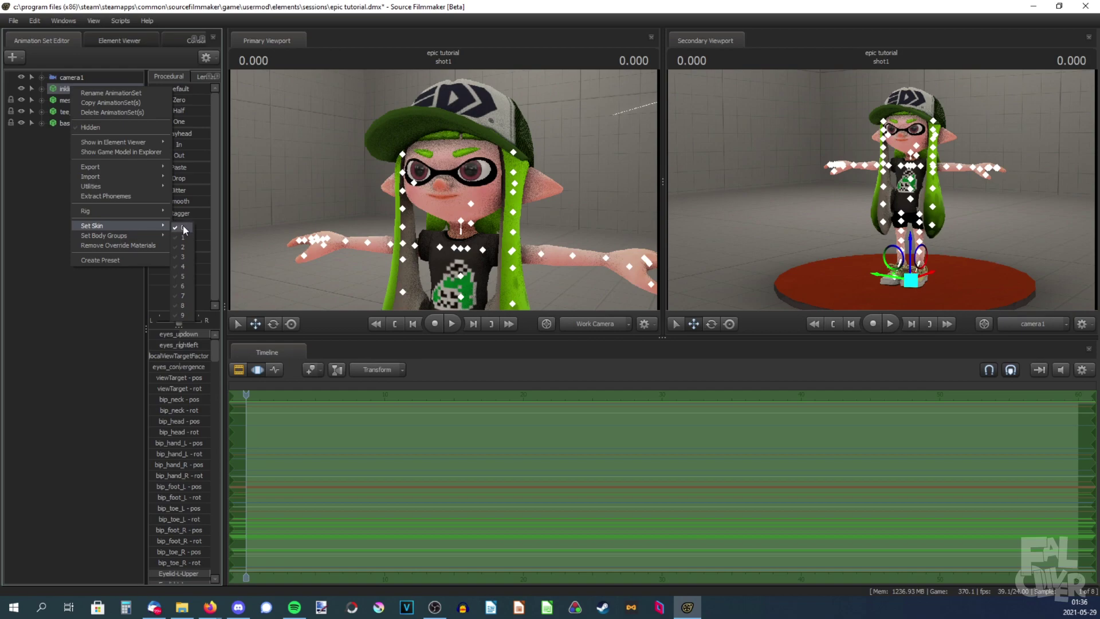
left_click(184, 246)
Show the model's texture folder in Explorer and minimize Source Filmmaker
right_click(110, 92)
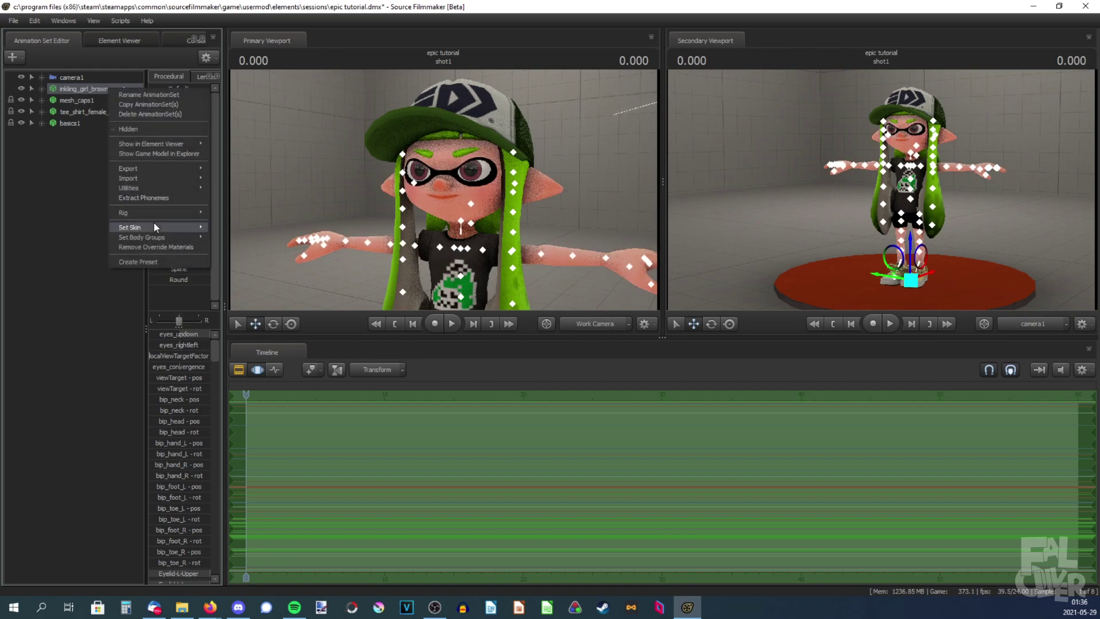
left_click(153, 222)
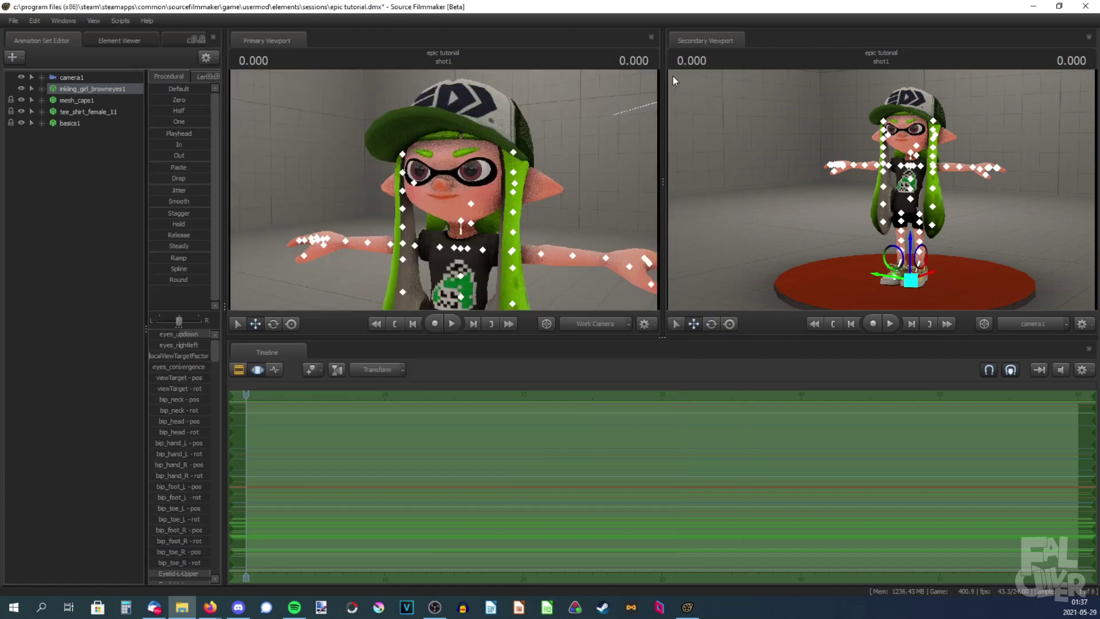
left_click(120, 99)
right_click(112, 87)
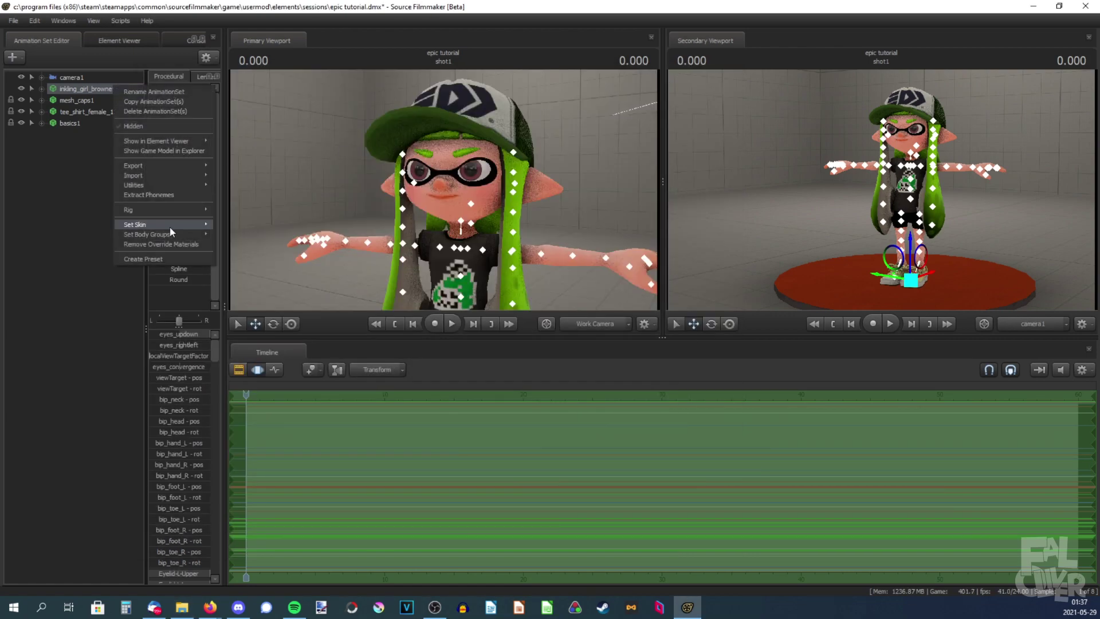
left_click(202, 222)
left_click(175, 608)
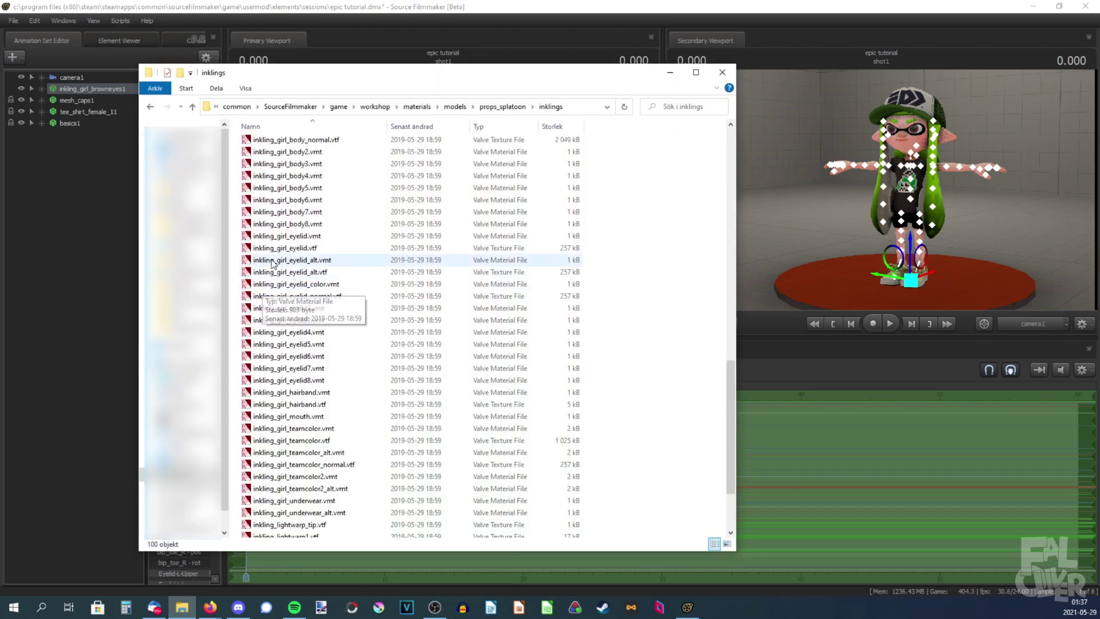
left_click(1033, 6)
Launch VTFEdit beside the folder window and load inkling_girl_eyelid.vtf into it
left_click_drag(450, 83, 306, 83)
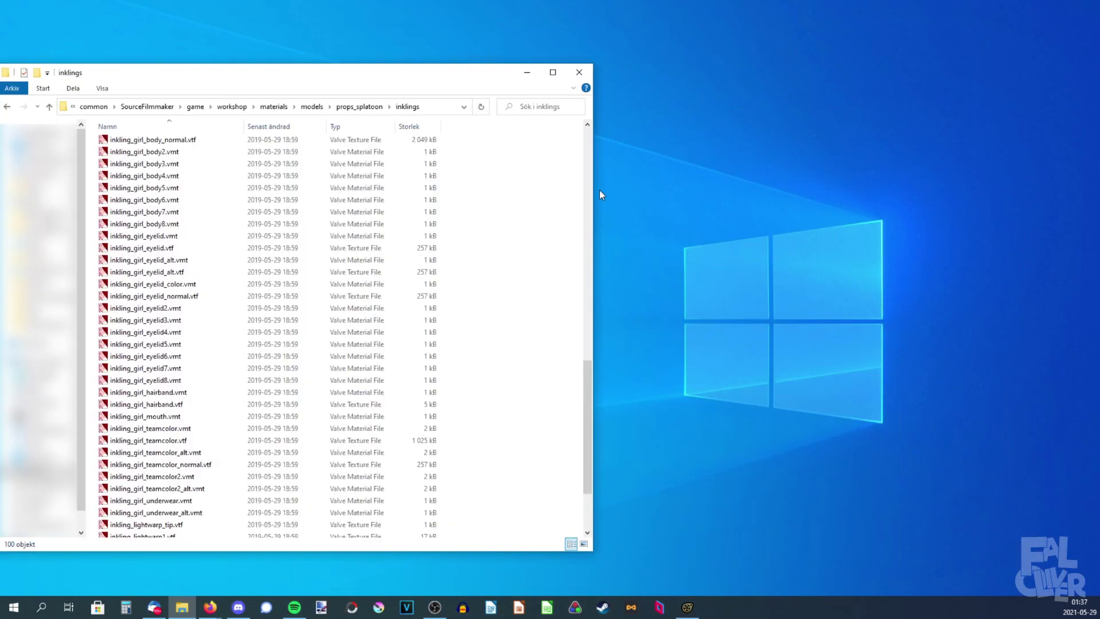
left_click_drag(593, 190, 451, 190)
double_click(538, 243)
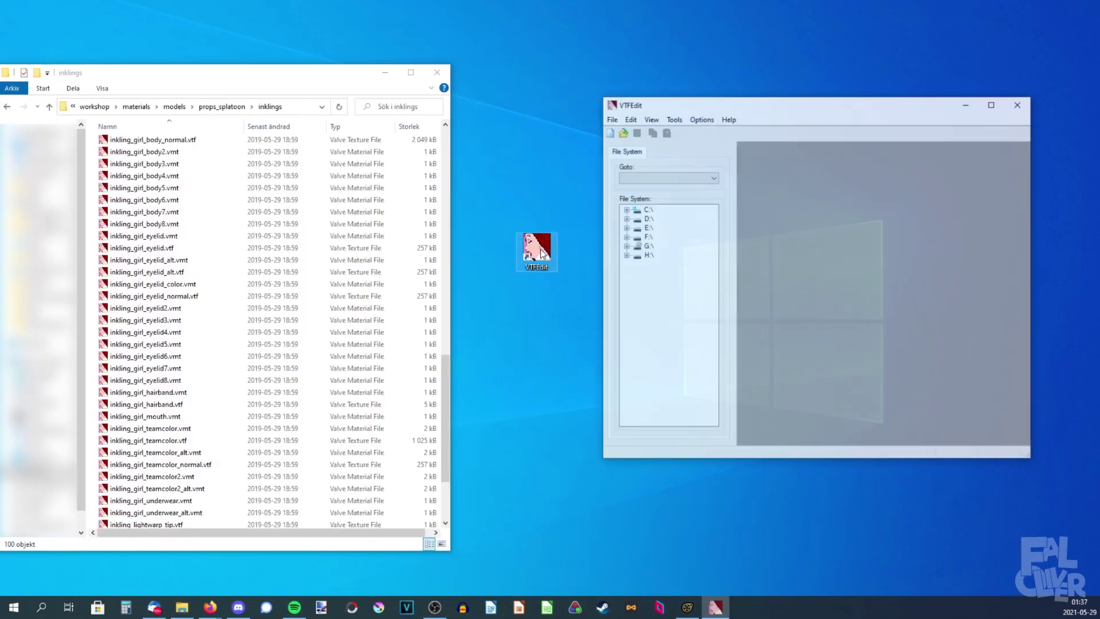
left_click_drag(672, 105, 679, 88)
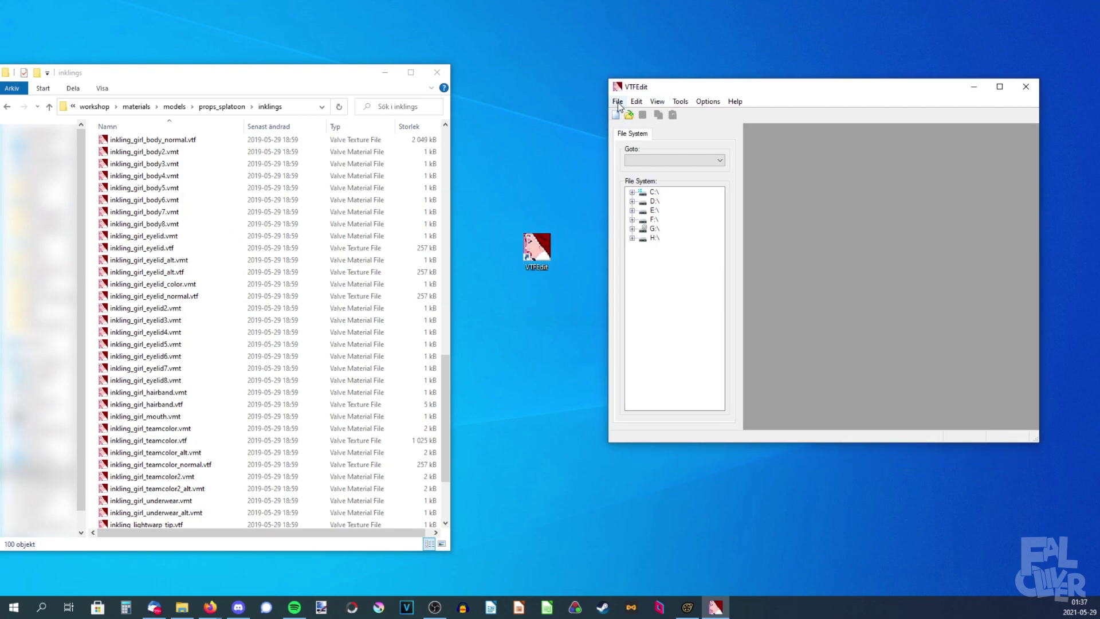
left_click_drag(190, 90, 208, 87)
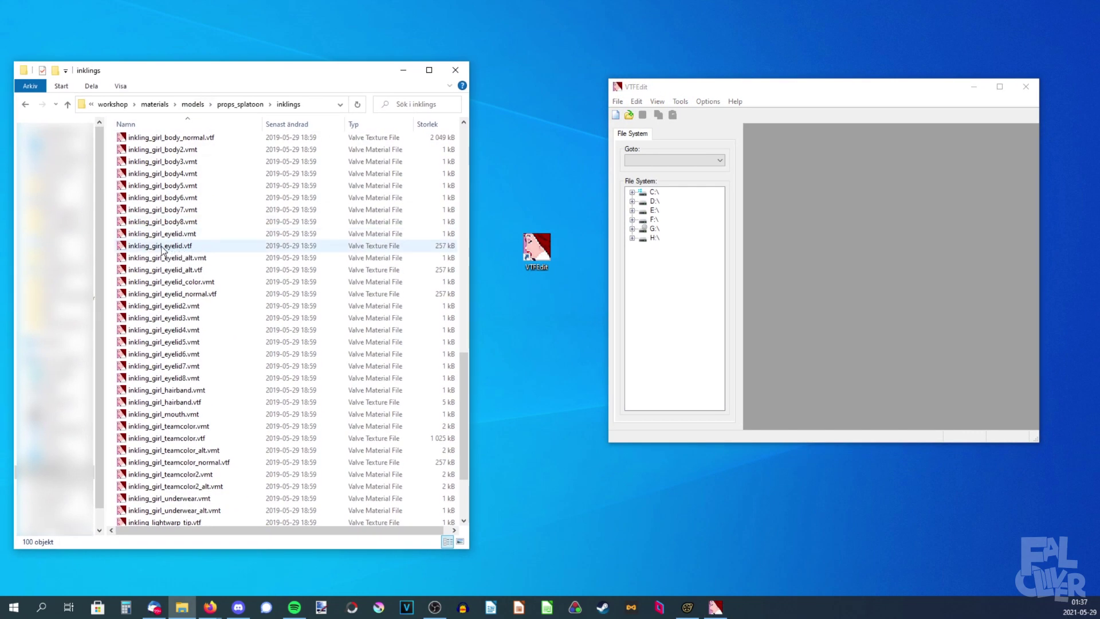
left_click_drag(162, 251, 754, 212)
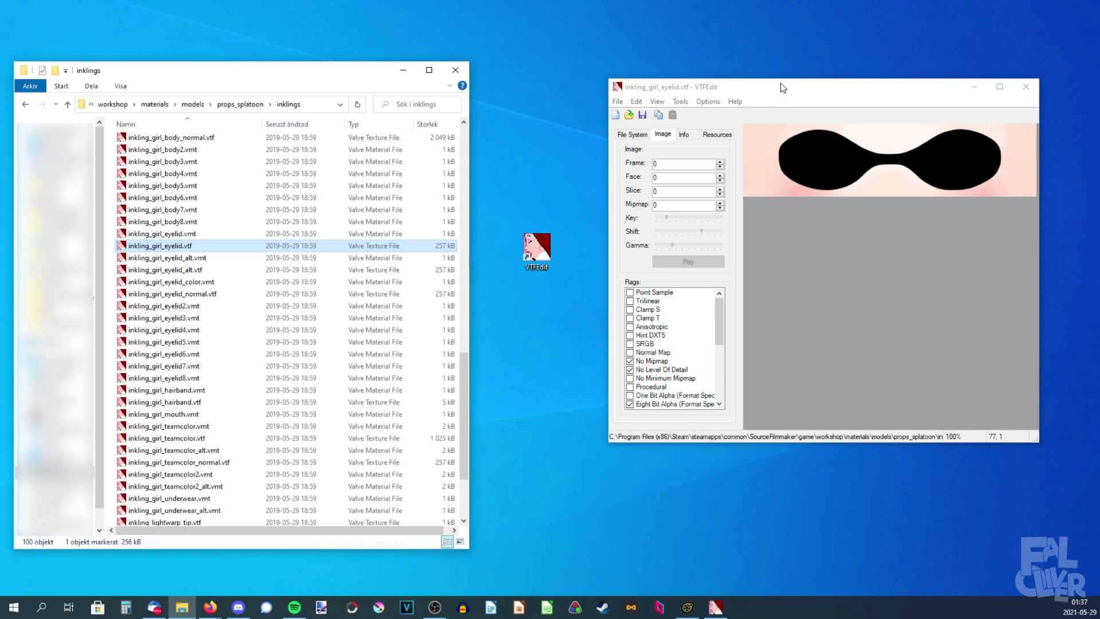
Export the eyelid texture as a JPEG to the desktop and open it in paint.net
left_click_drag(782, 87, 822, 88)
left_click(656, 102)
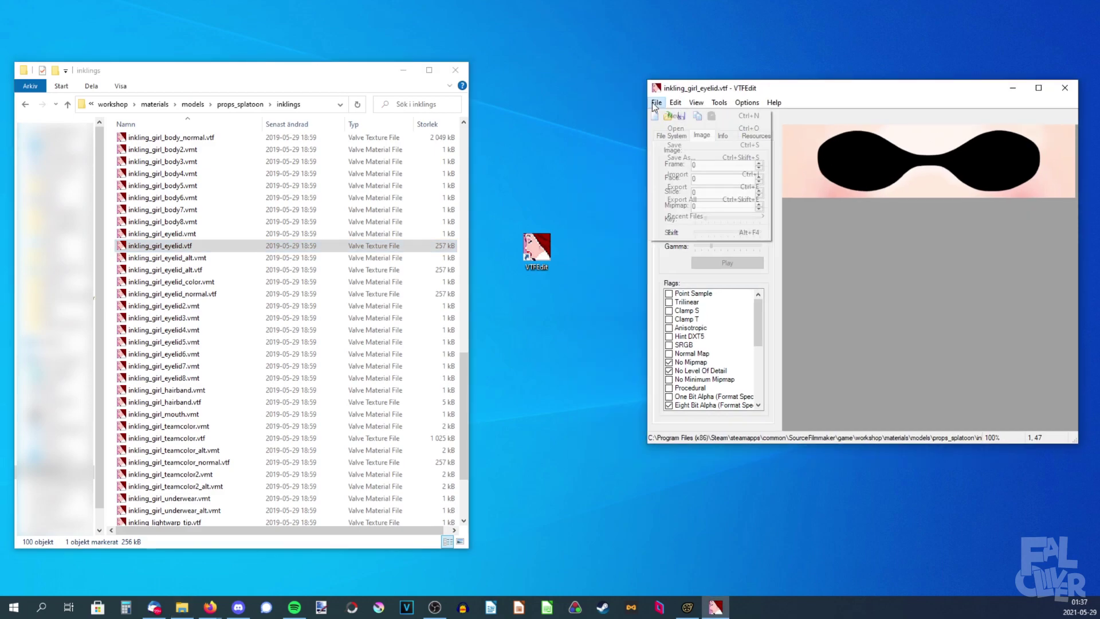
left_click(689, 182)
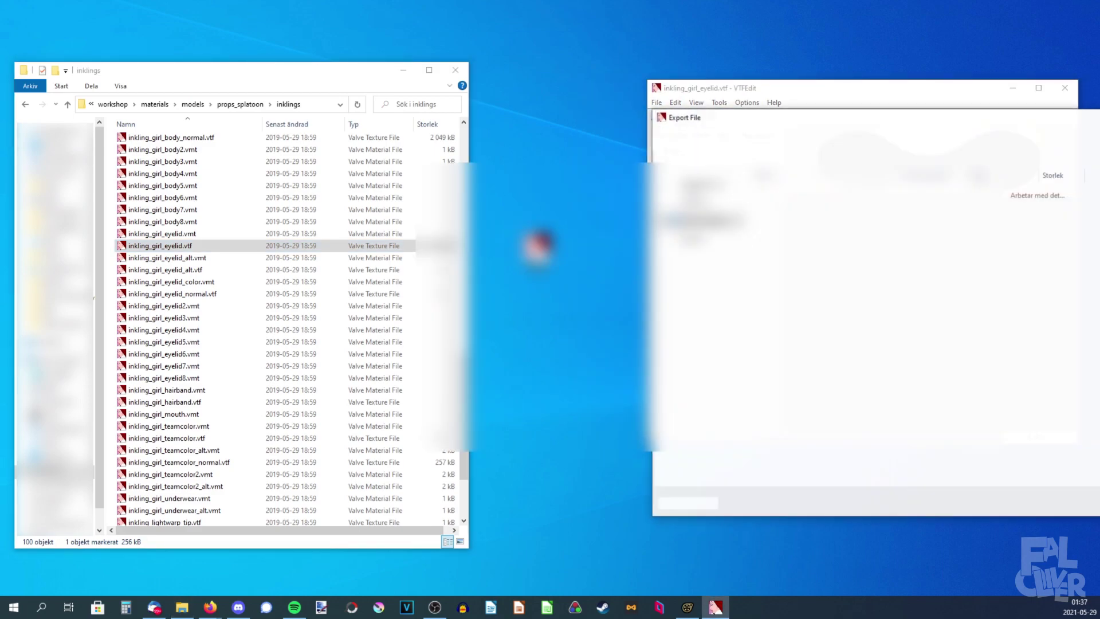
left_click(510, 450)
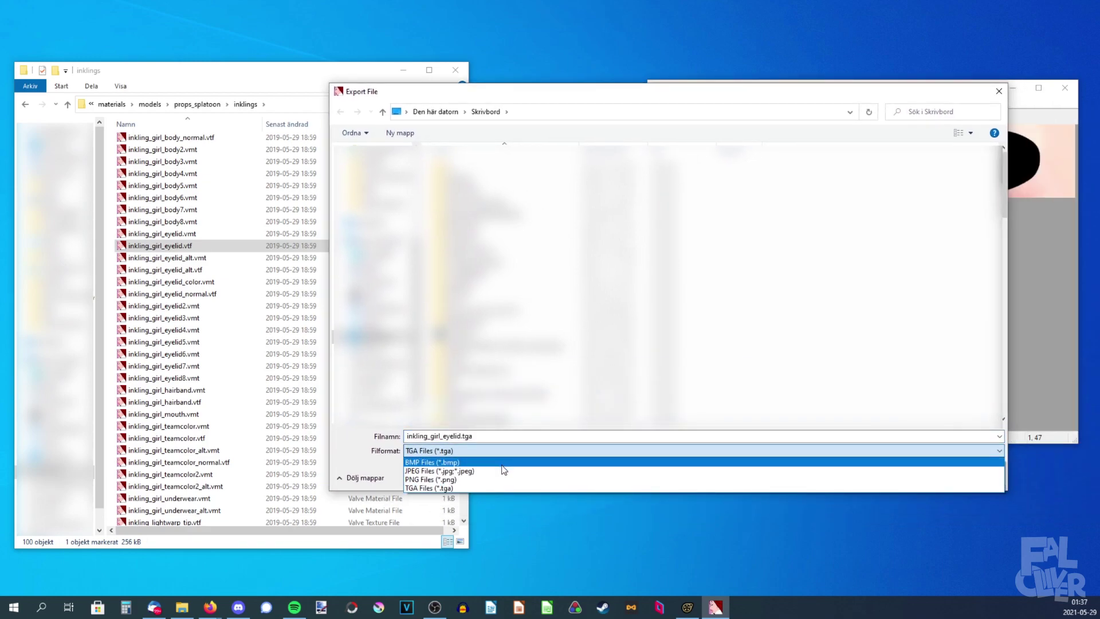
left_click(503, 470)
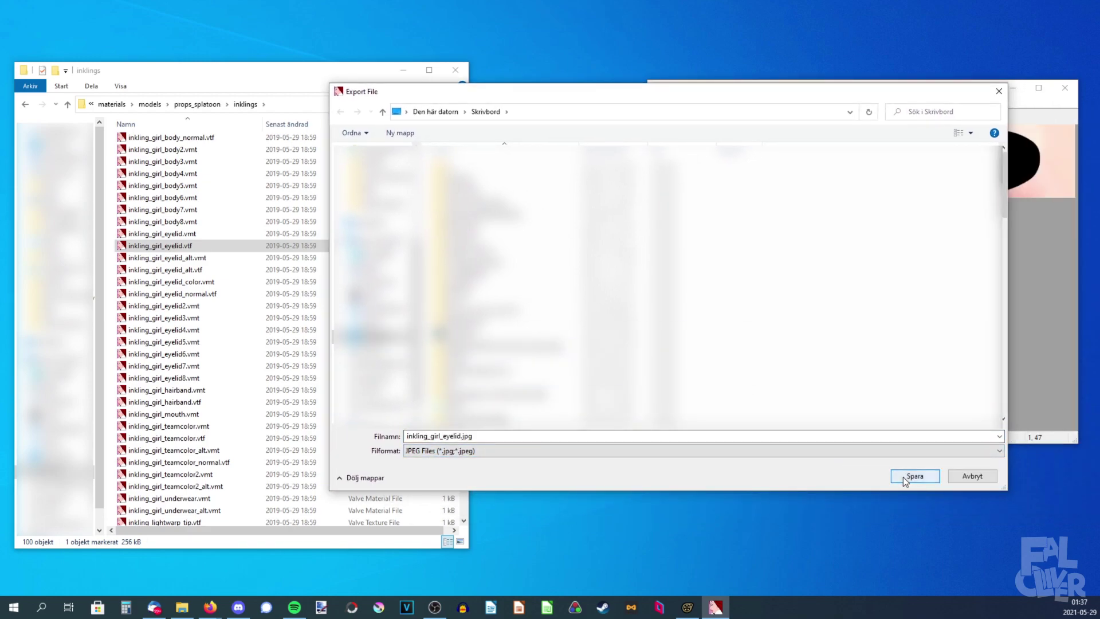
left_click(912, 476)
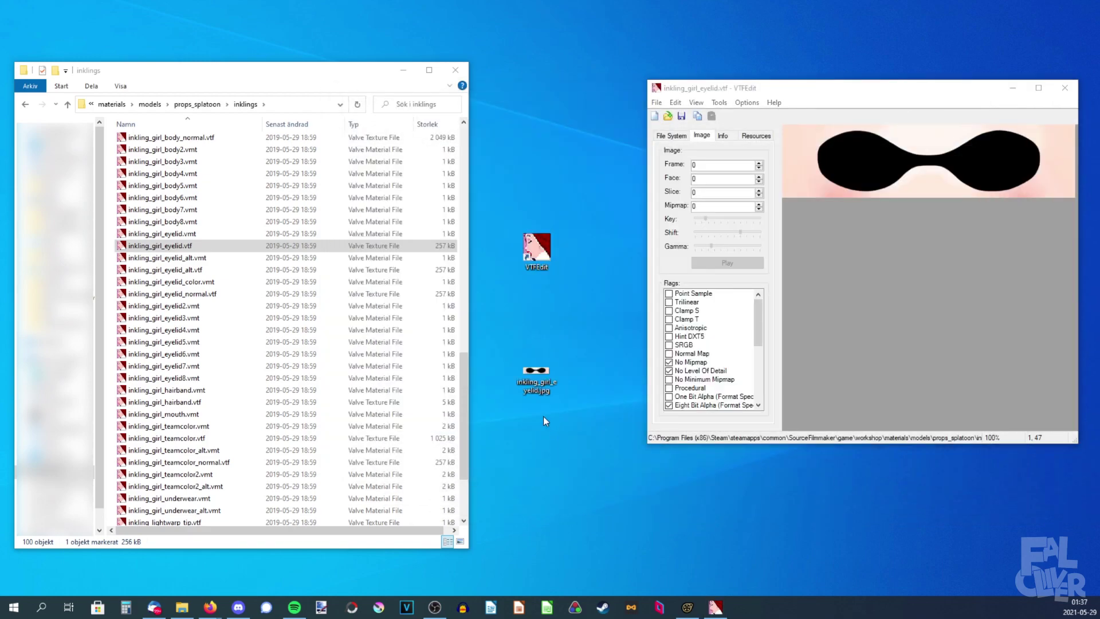
double_click(540, 384)
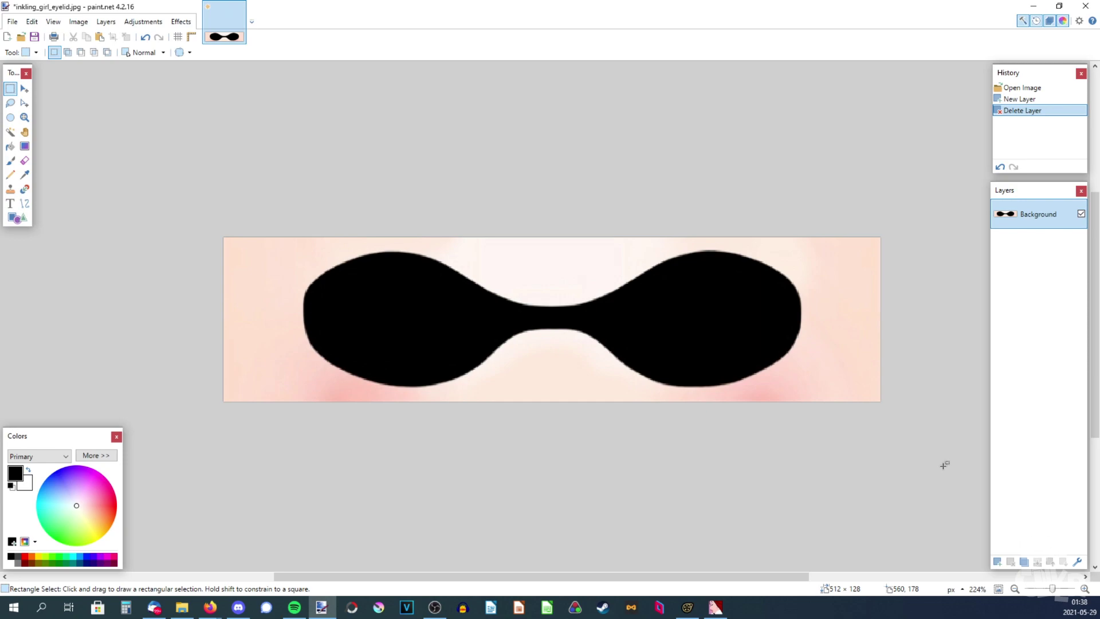
On a new layer, draw a curved pointed tail off the eyelid's left edge at width 6
left_click(997, 561)
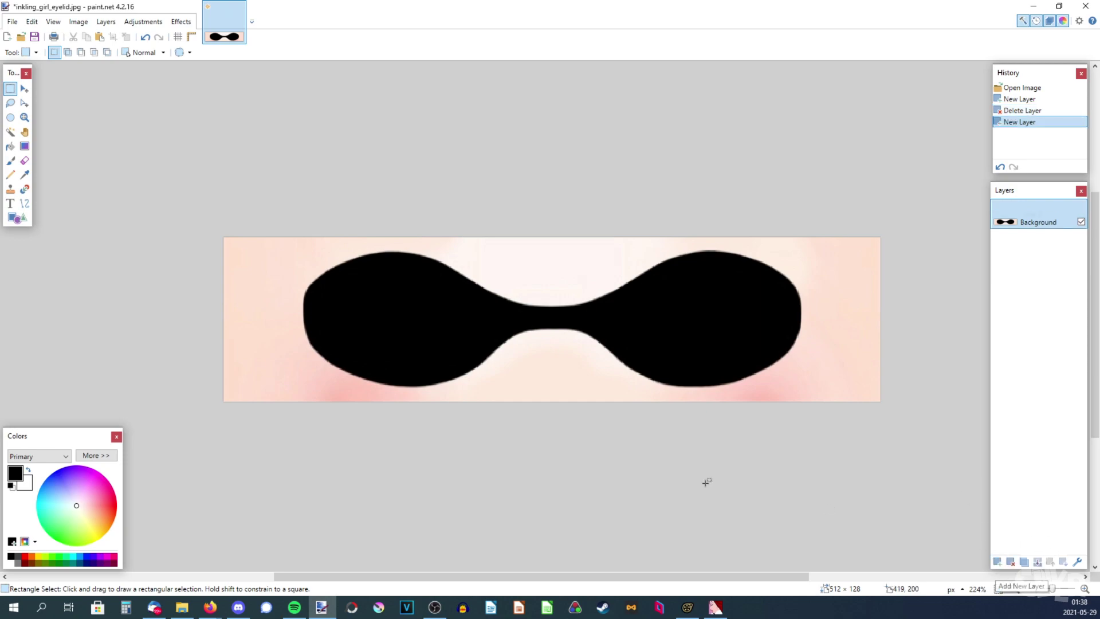
left_click(24, 203)
scroll(468, 347, "up", 1)
left_click_drag(248, 299, 198, 264)
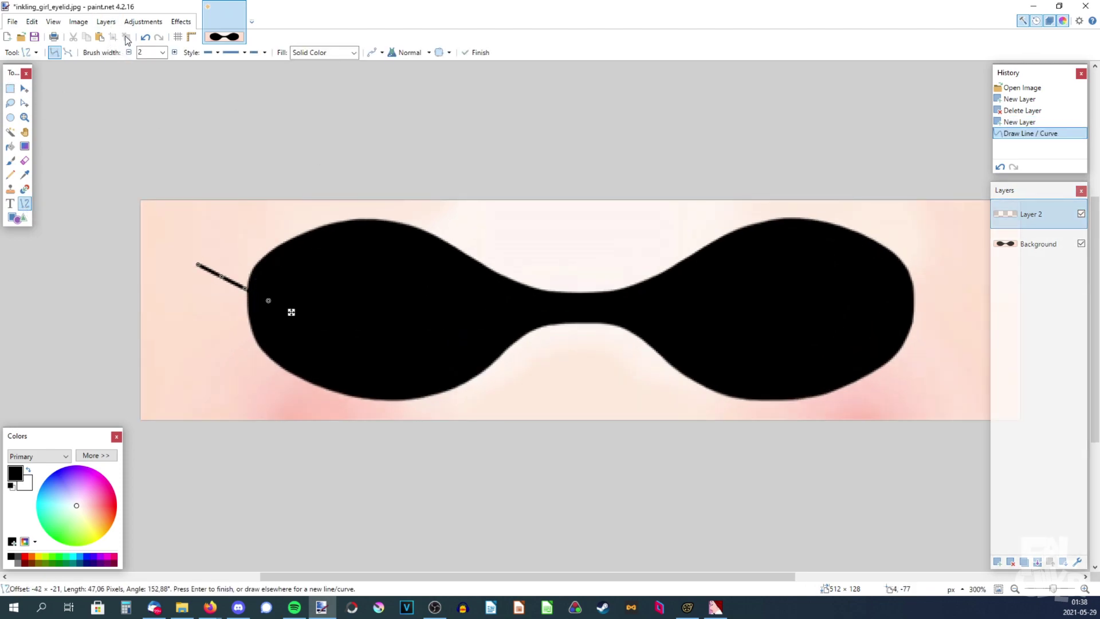
double_click(145, 52)
type("3")
key("BackSpace")
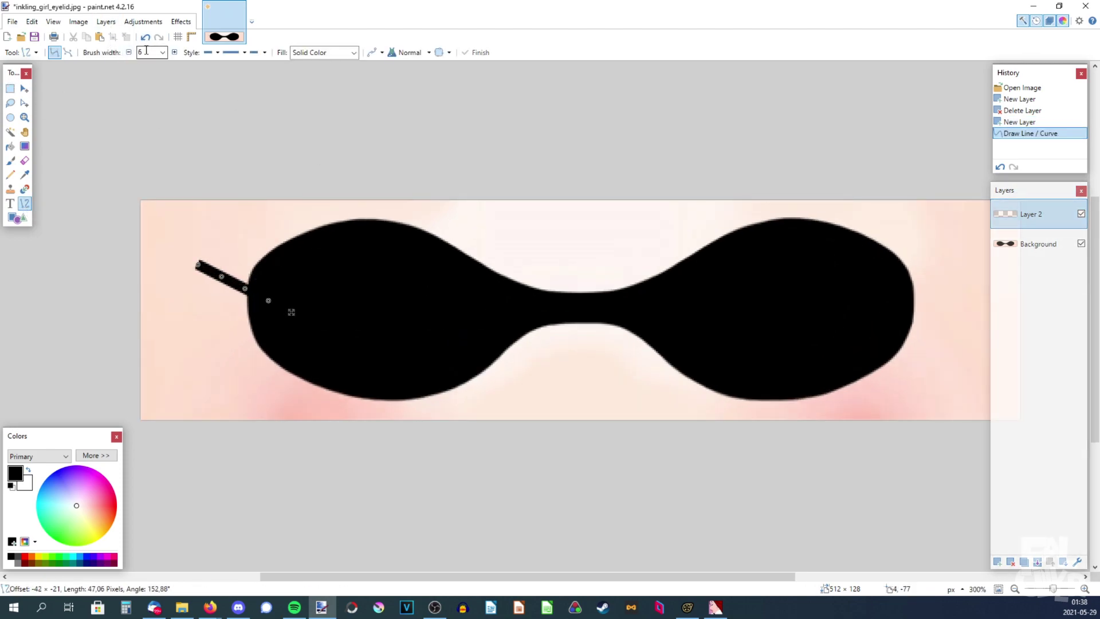
type("6.")
mouse_move(197, 264)
left_mouse_down()
mouse_move(198, 248)
mouse_move(274, 254)
mouse_move(222, 270)
mouse_move(217, 258)
mouse_move(268, 264)
mouse_move(252, 286)
left_mouse_up()
left_click(10, 161)
Erase the excess black around the new tail
scroll(238, 290, "up", 2)
left_click(24, 161)
scroll(107, 194, "down", 1)
left_click_drag(132, 221, 187, 187)
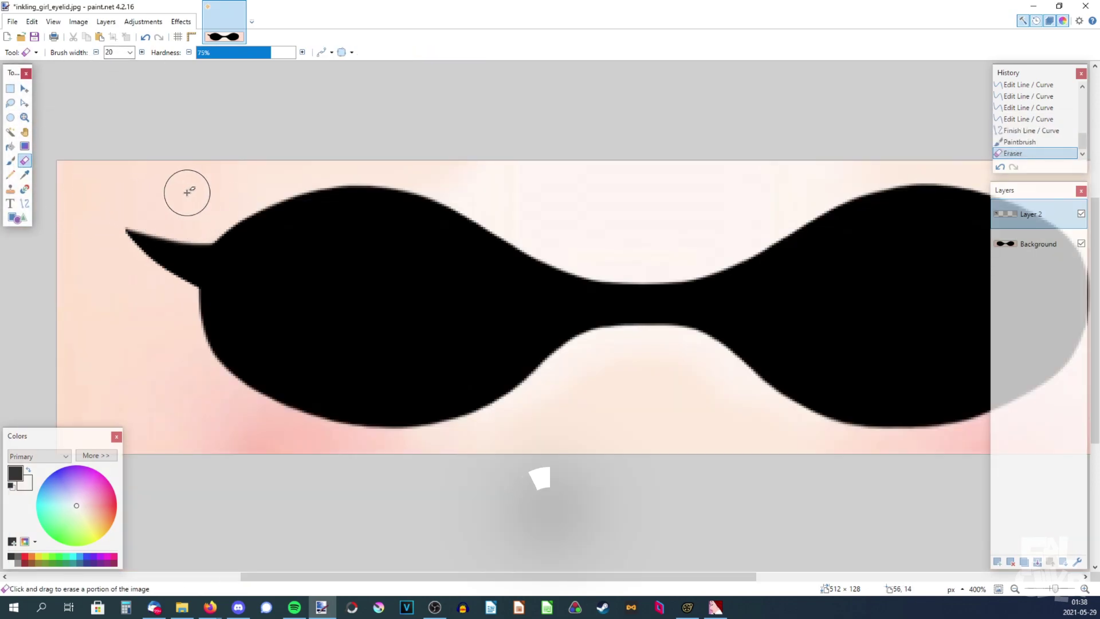
scroll(238, 297, "down", 2)
Duplicate the tail layer, flip it horizontally for the right tail, and merge down
left_click(1023, 561)
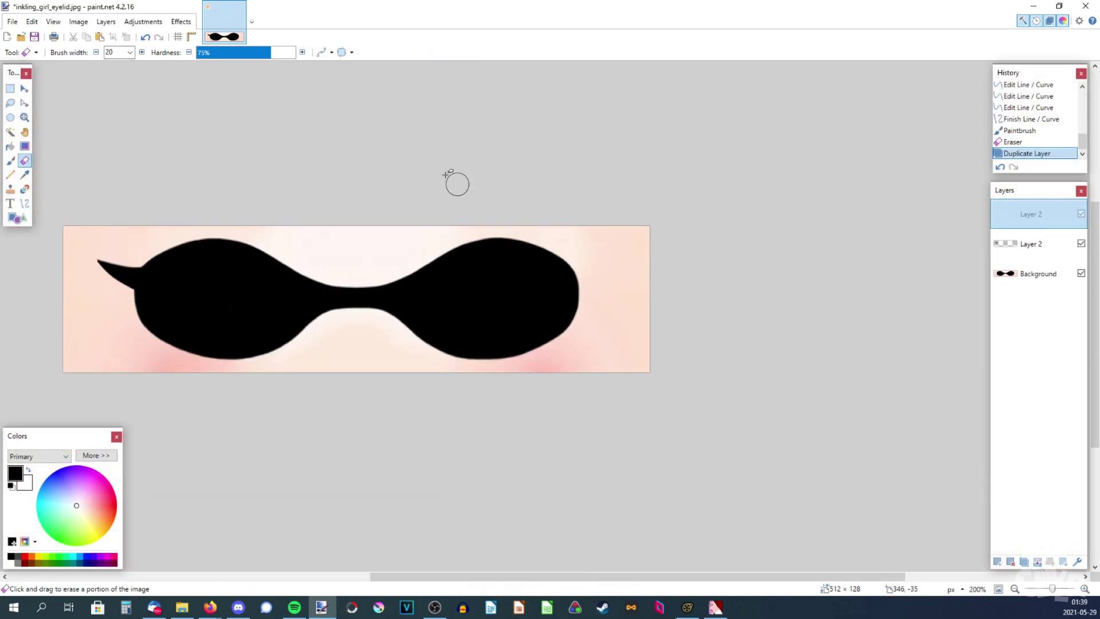
left_click(105, 21)
left_click(106, 113)
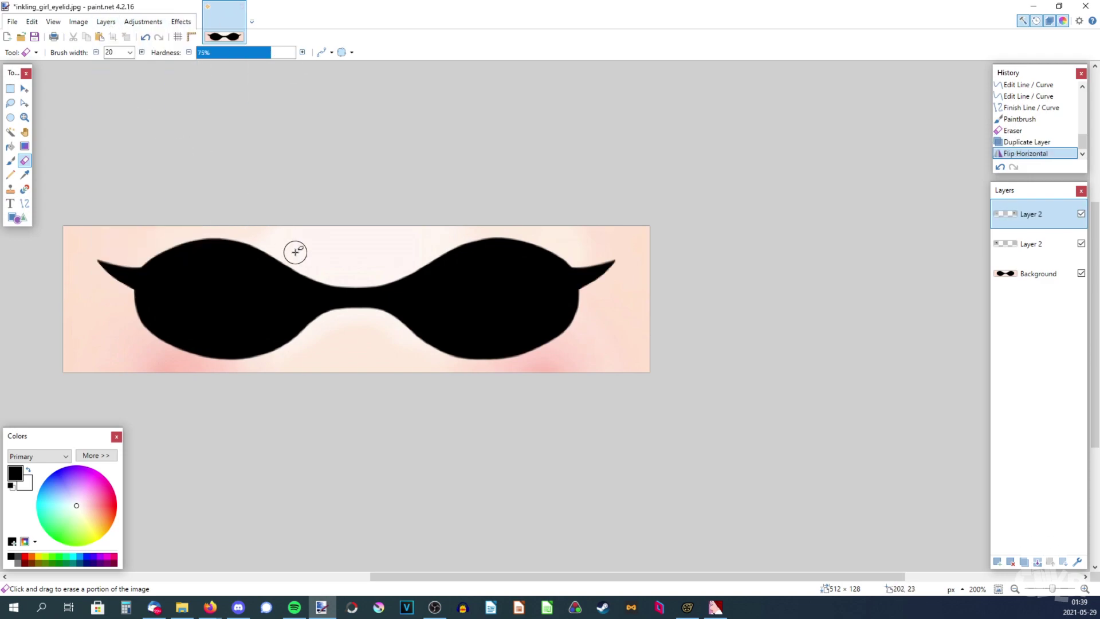
left_click(1037, 561)
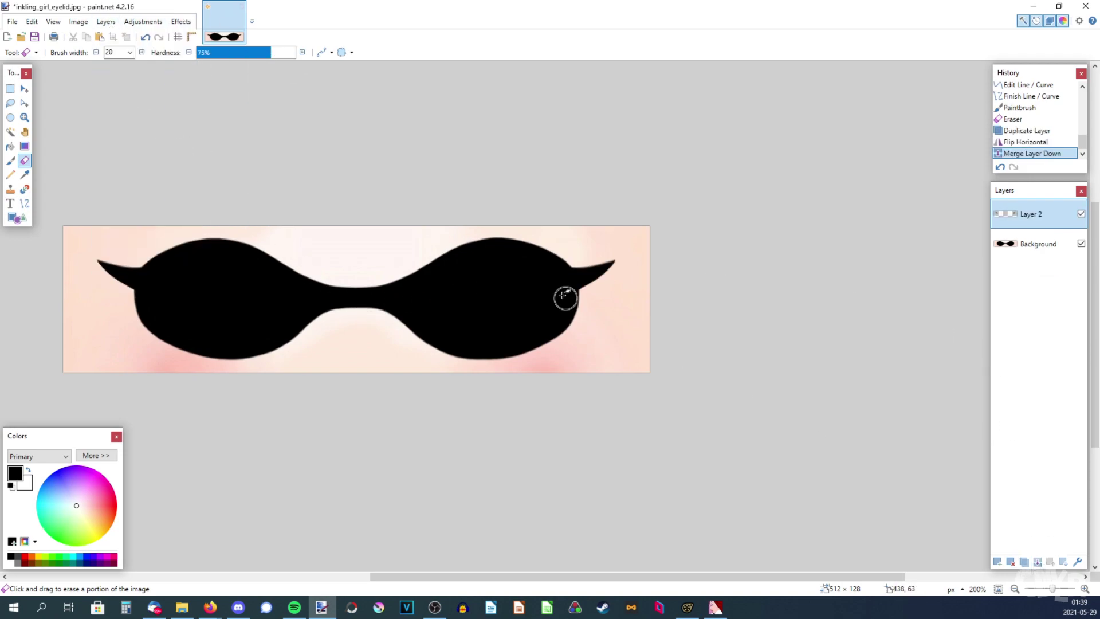
scroll(542, 287, "left", 2)
scroll(452, 278, "down", 1)
scroll(385, 265, "right", 1)
scroll(567, 204, "up", 2)
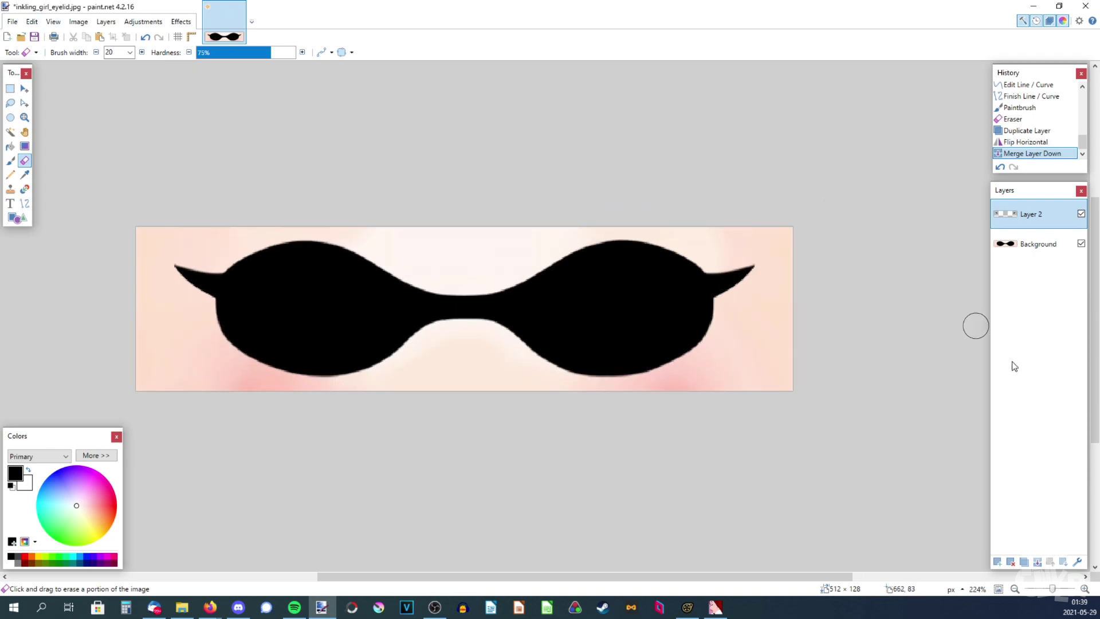
Merge the tail layer into the background and save the image as epic_eyelids.jpg
left_click(1037, 561)
left_click(12, 21)
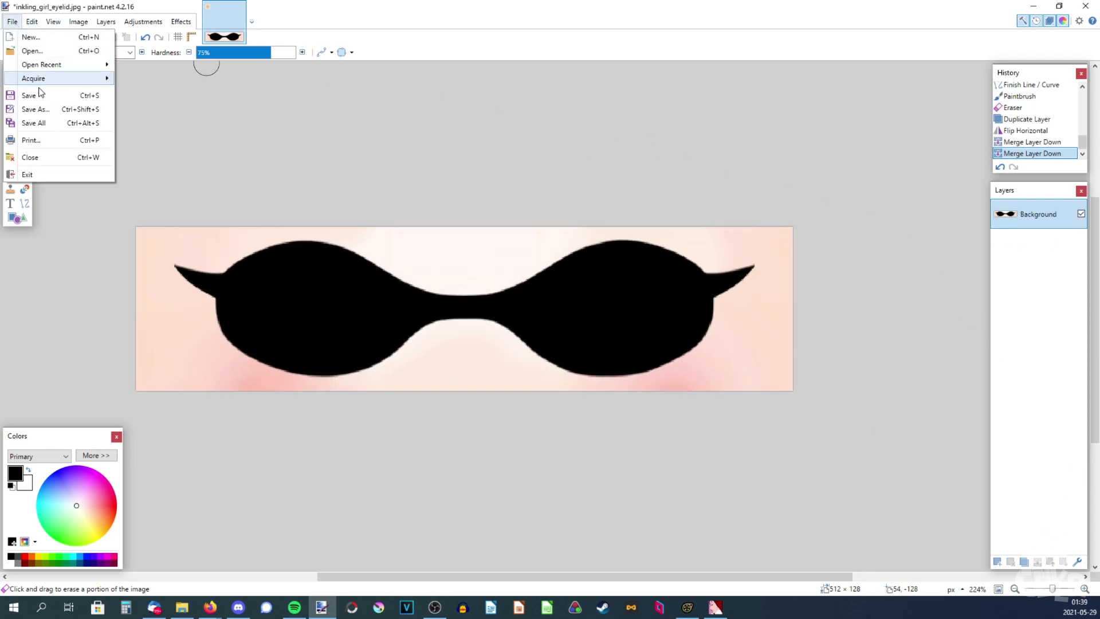
left_click(48, 110)
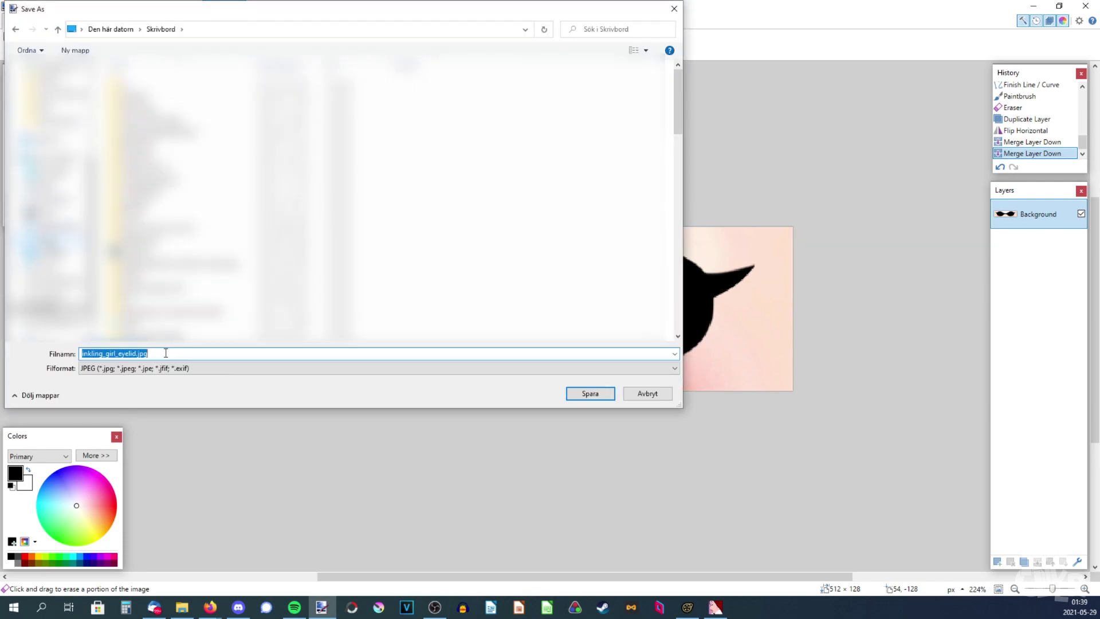
type("epic")
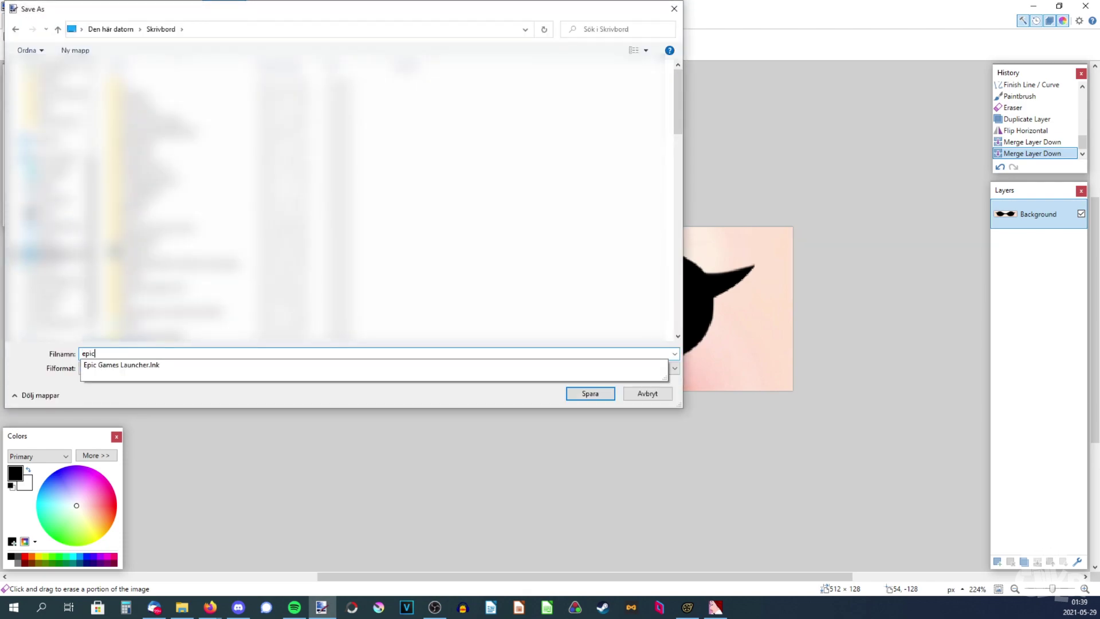
type("_eyelids")
key("Return")
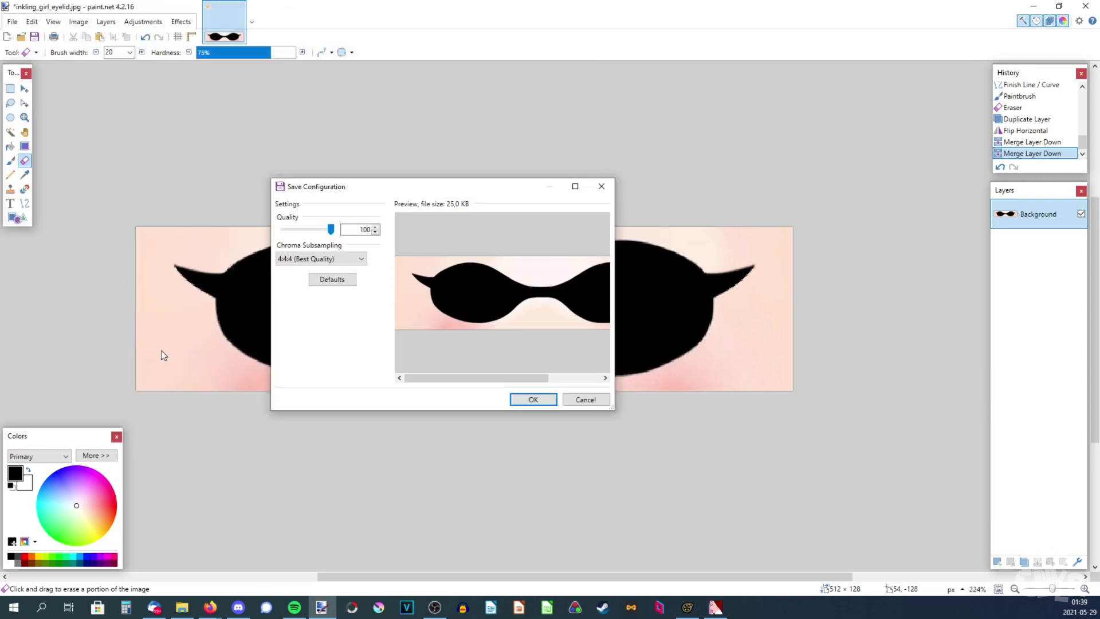
left_click(524, 397)
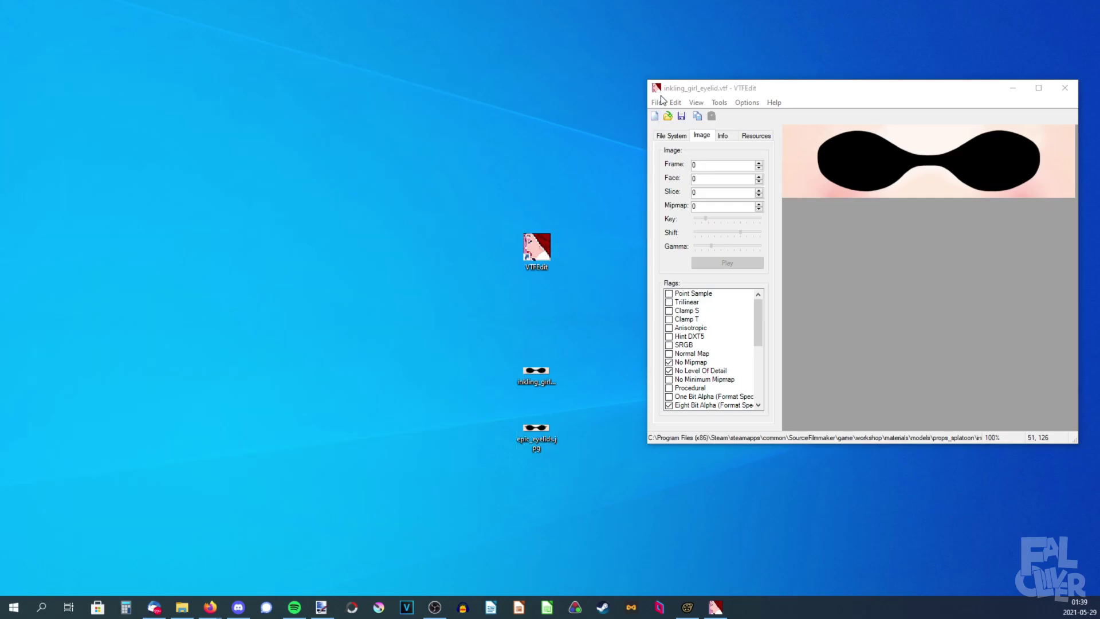
Import epic_eyelids.jpg into VTFEdit with the default VTF options
left_click(661, 101)
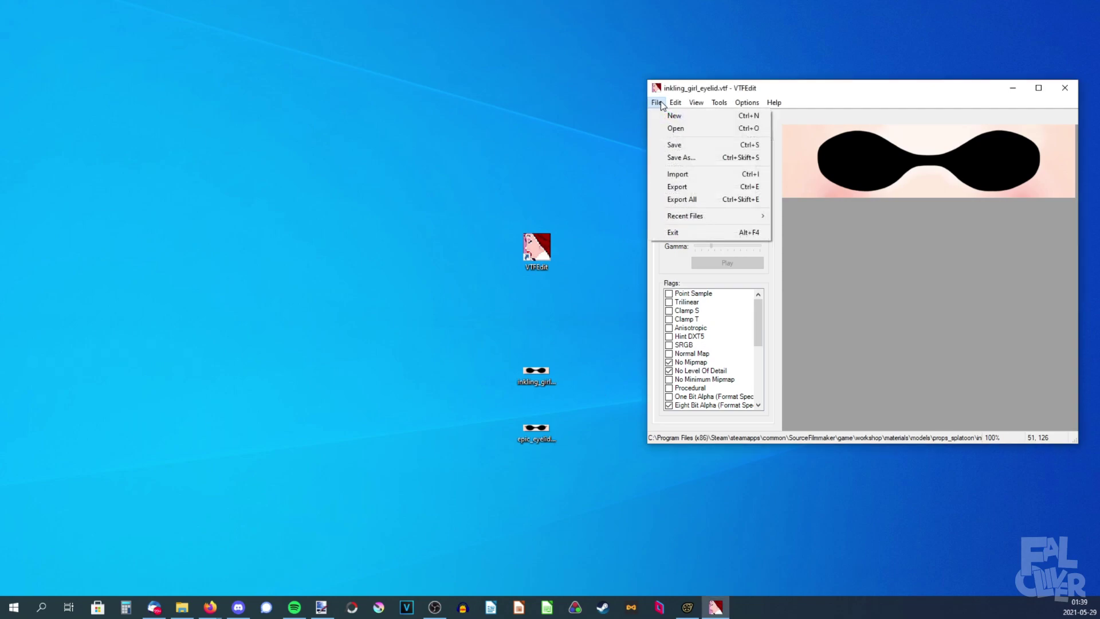
left_click(675, 173)
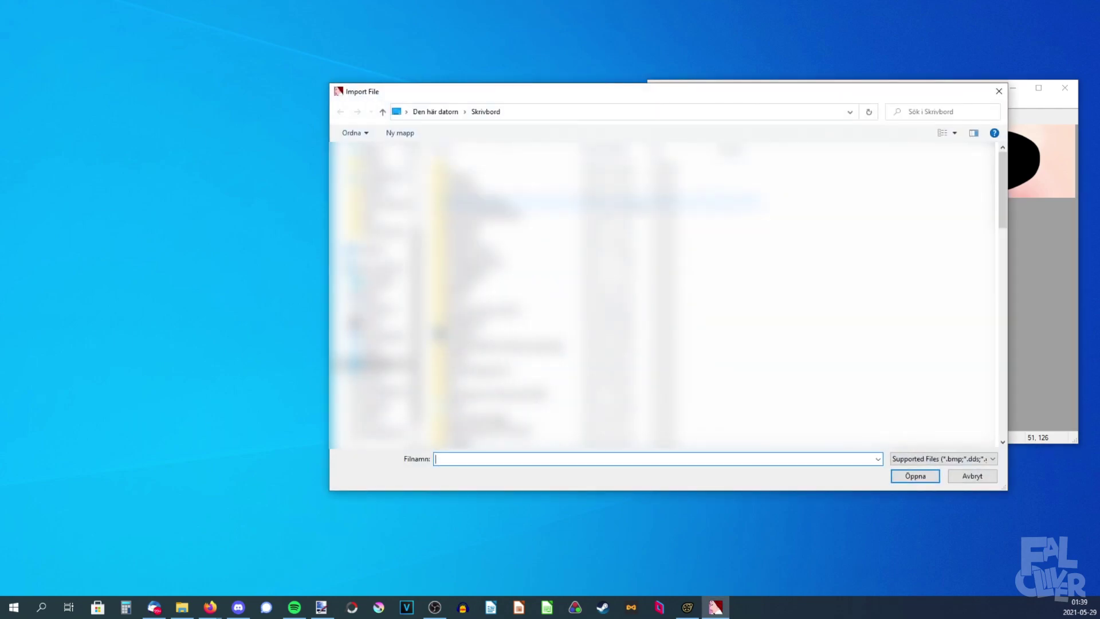
scroll(474, 321, "up", 2)
scroll(474, 321, "up", 2)
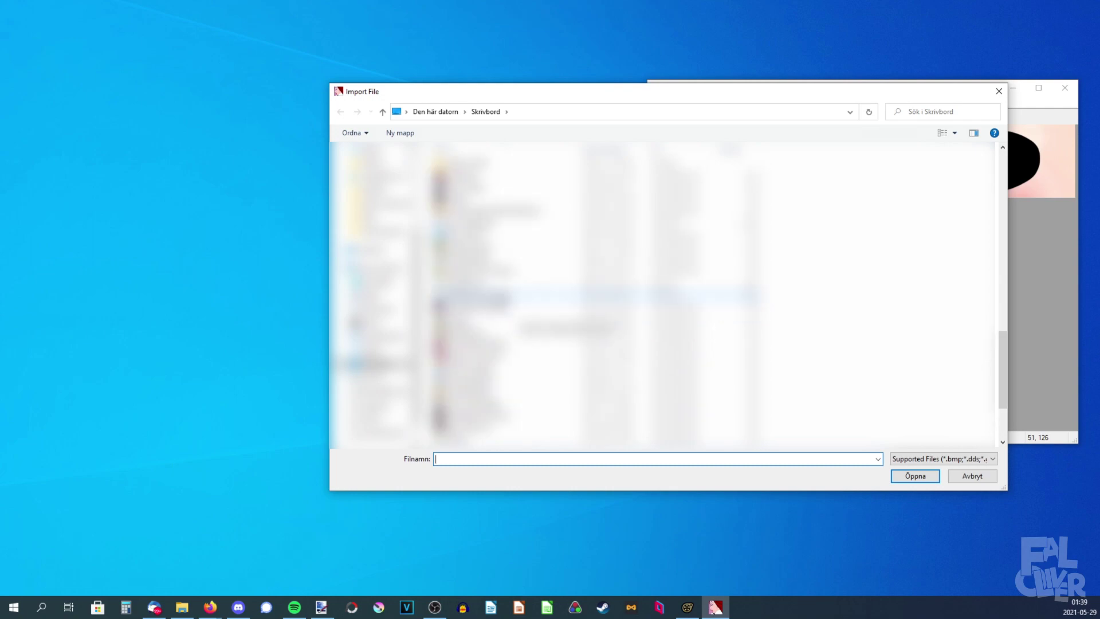
scroll(475, 327, "up", 2)
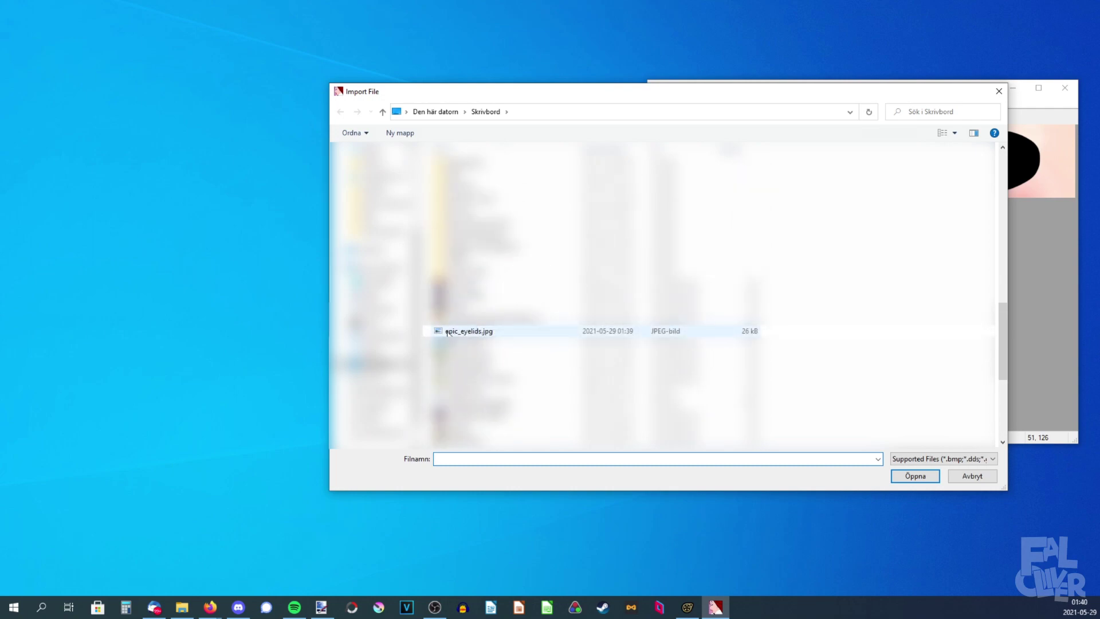
double_click(447, 333)
left_click(957, 381)
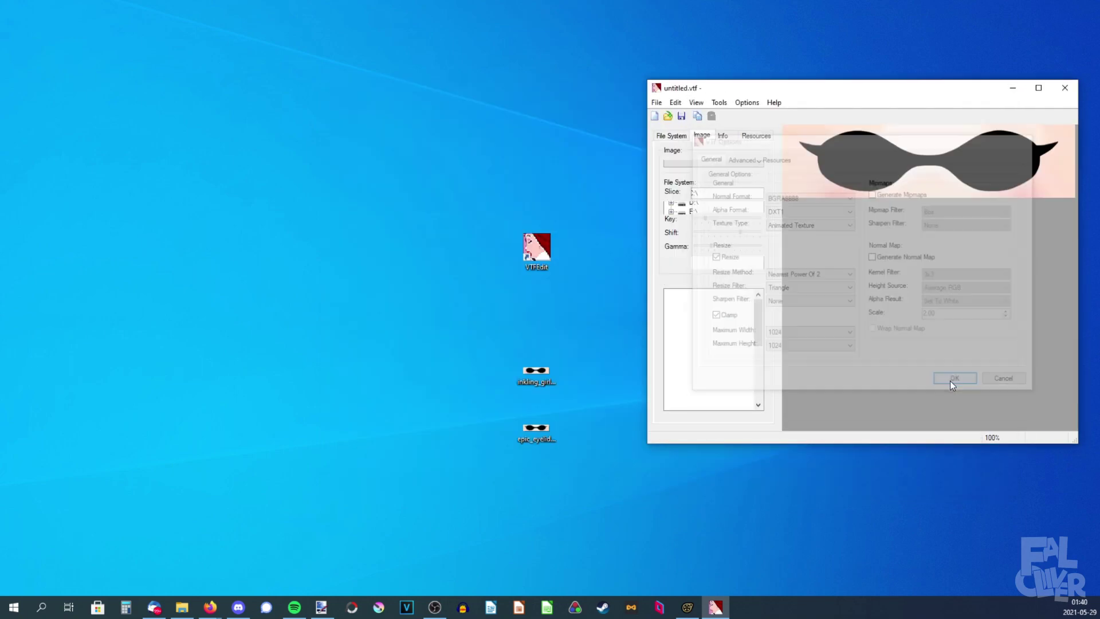
Save the texture to the desktop as epic_eyelids.vtf
left_click(675, 102)
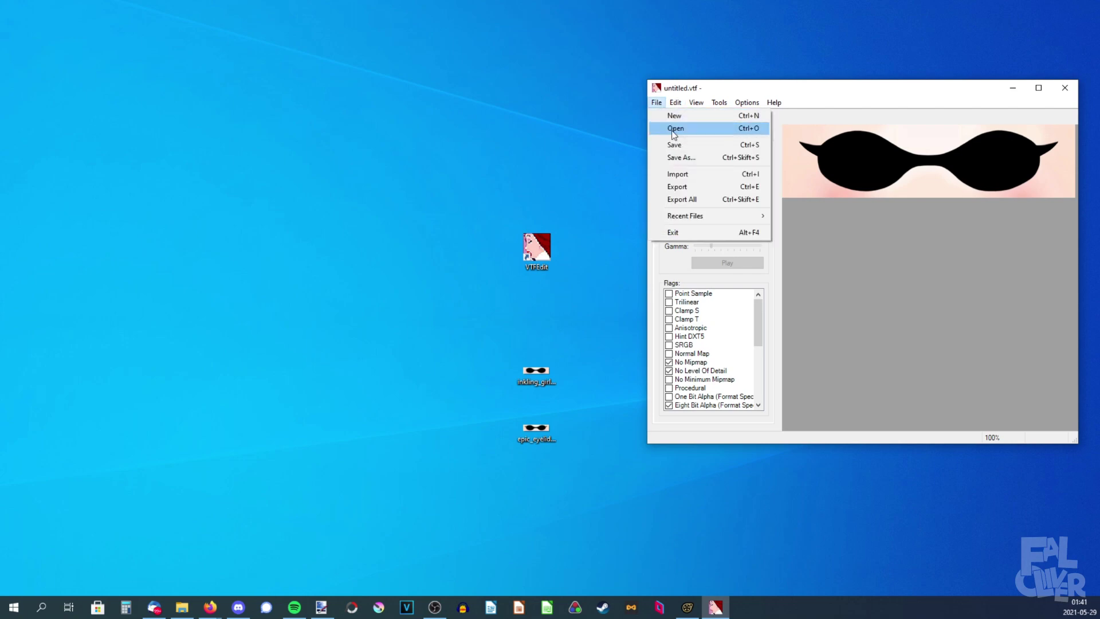
left_click(681, 158)
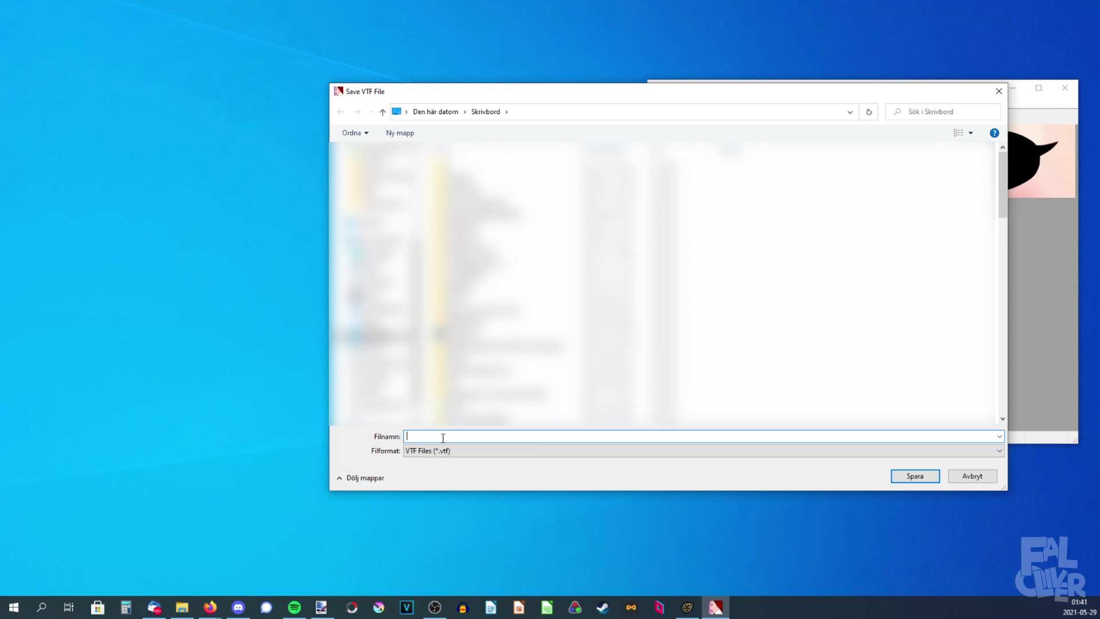
type("epic_e")
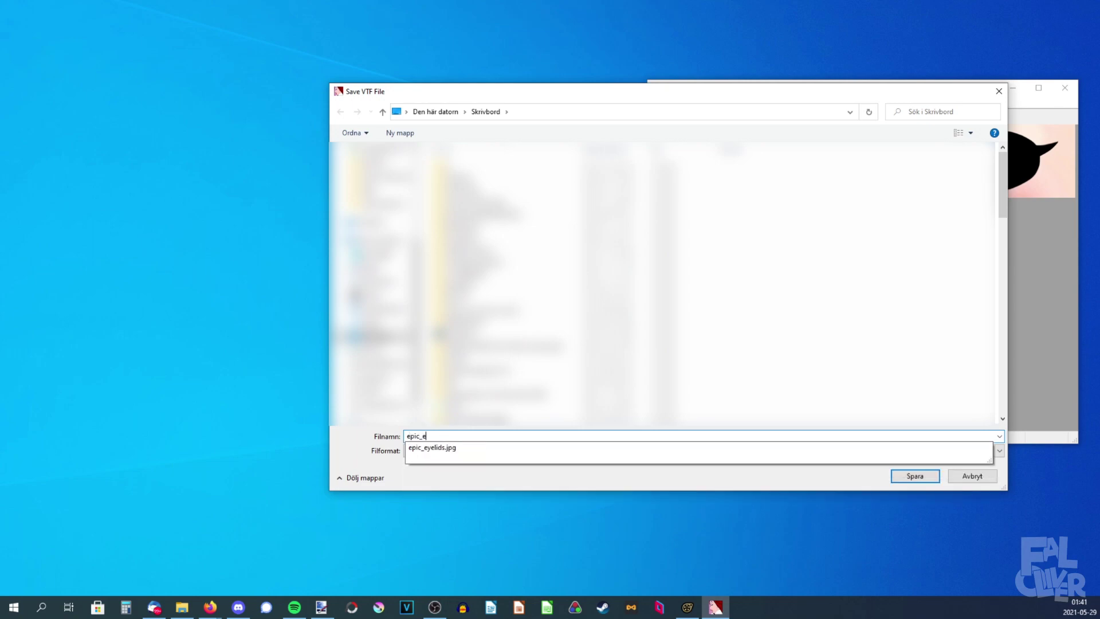
type("yelids")
key("Return")
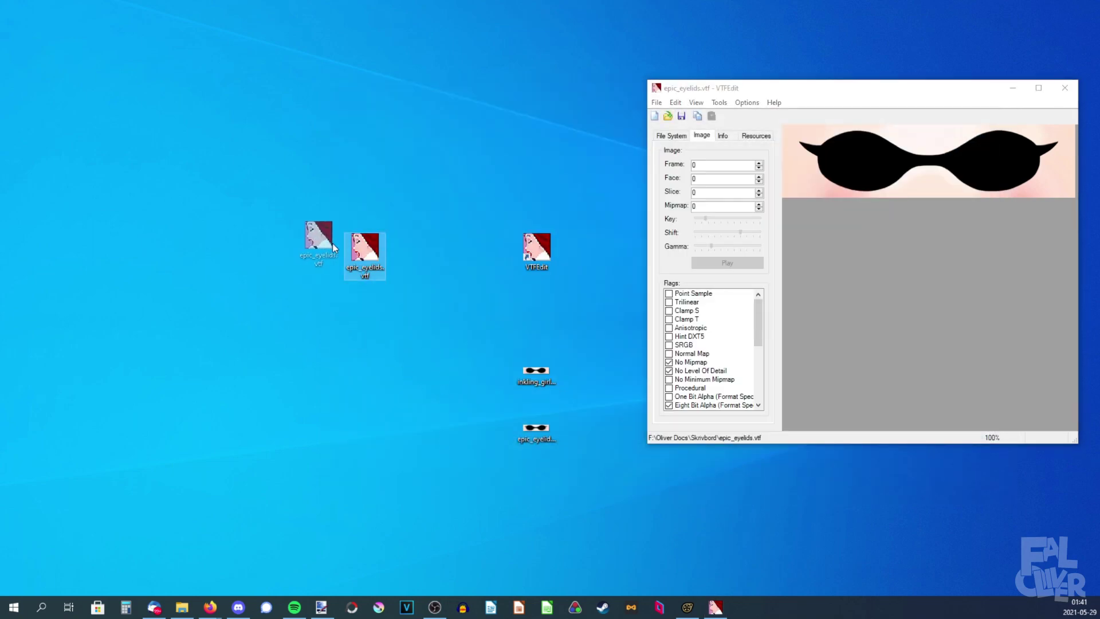
mouse_move(181, 608)
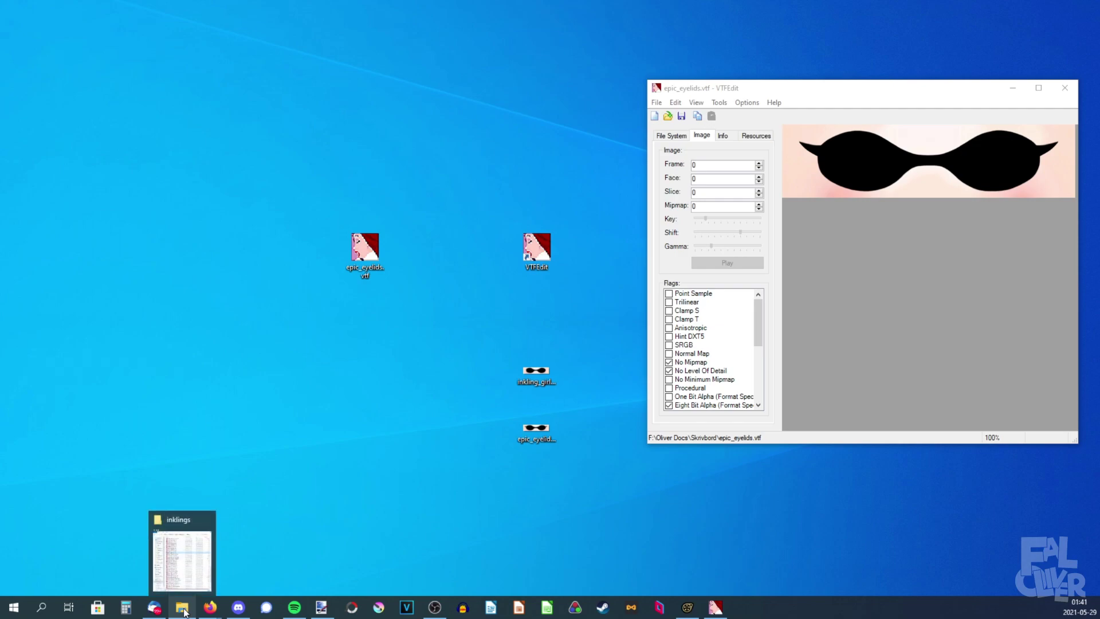
Navigate to SourceFilmmaker's game\usermod\materials\models folder
left_click(185, 612)
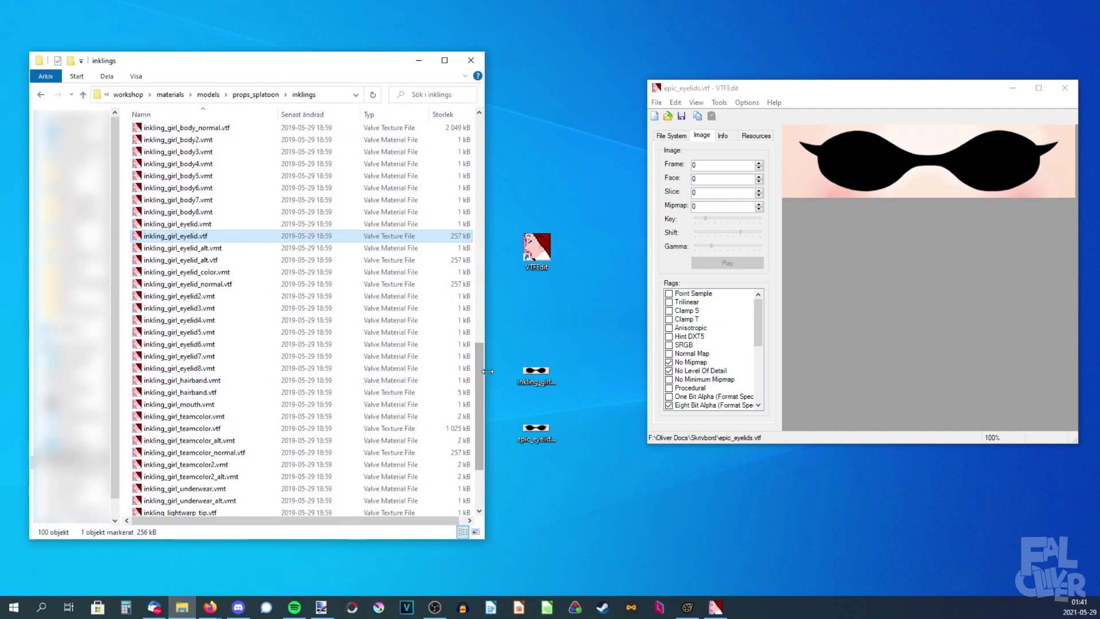
left_click_drag(477, 373, 519, 376)
left_click(496, 165)
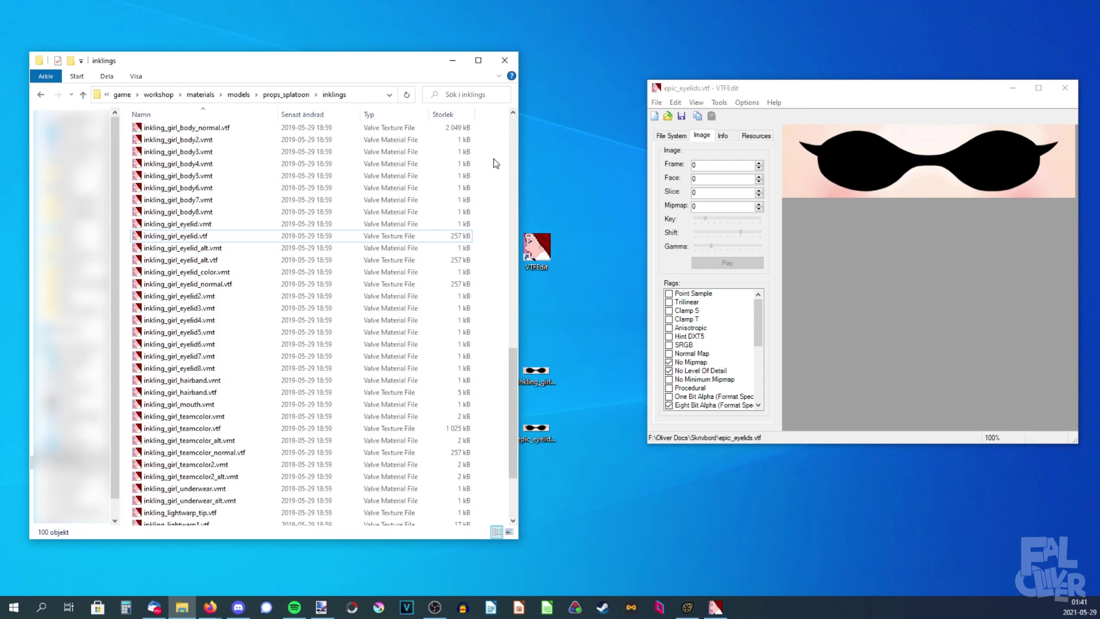
left_click(121, 95)
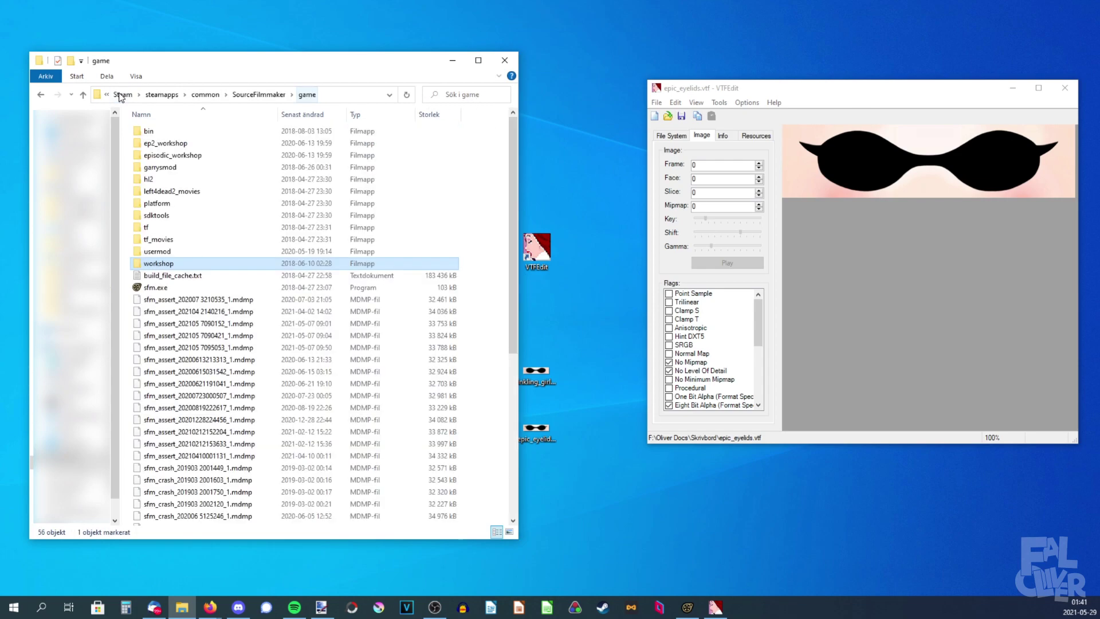
double_click(167, 253)
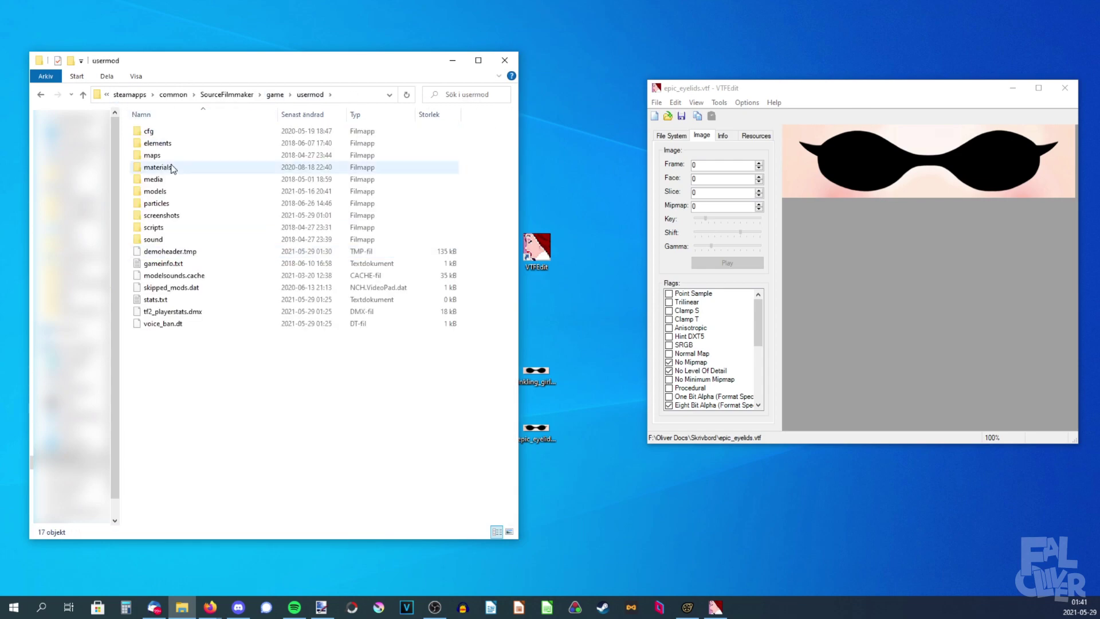
double_click(172, 166)
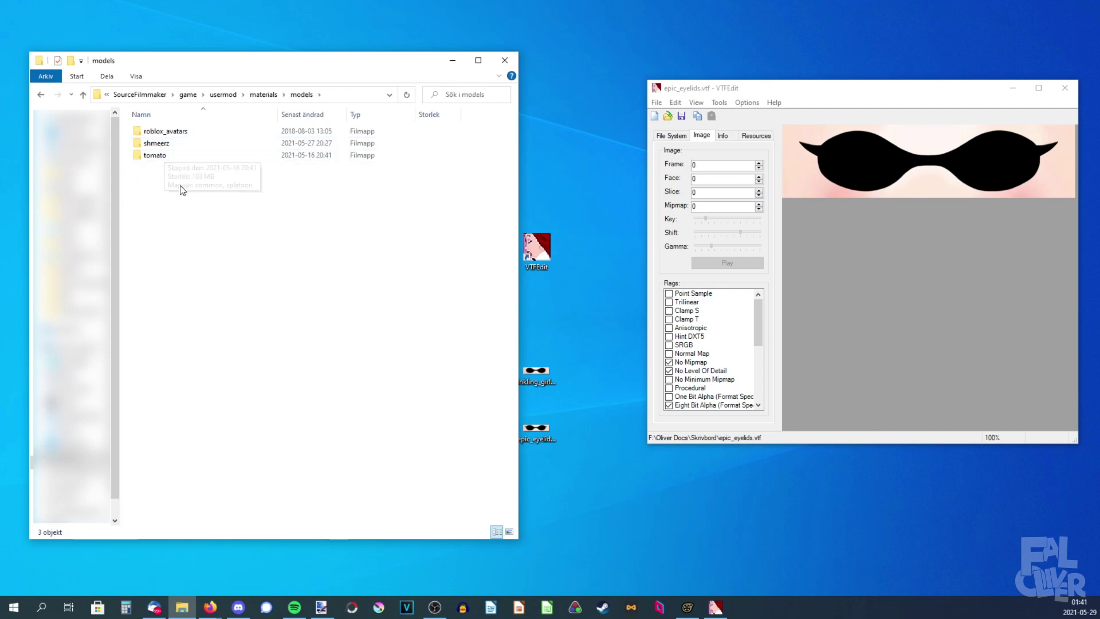
Create a new faloliver folder there and copy epic_eyelids.vtf into it
right_click(179, 186)
mouse_move(166, 322)
left_click(210, 325)
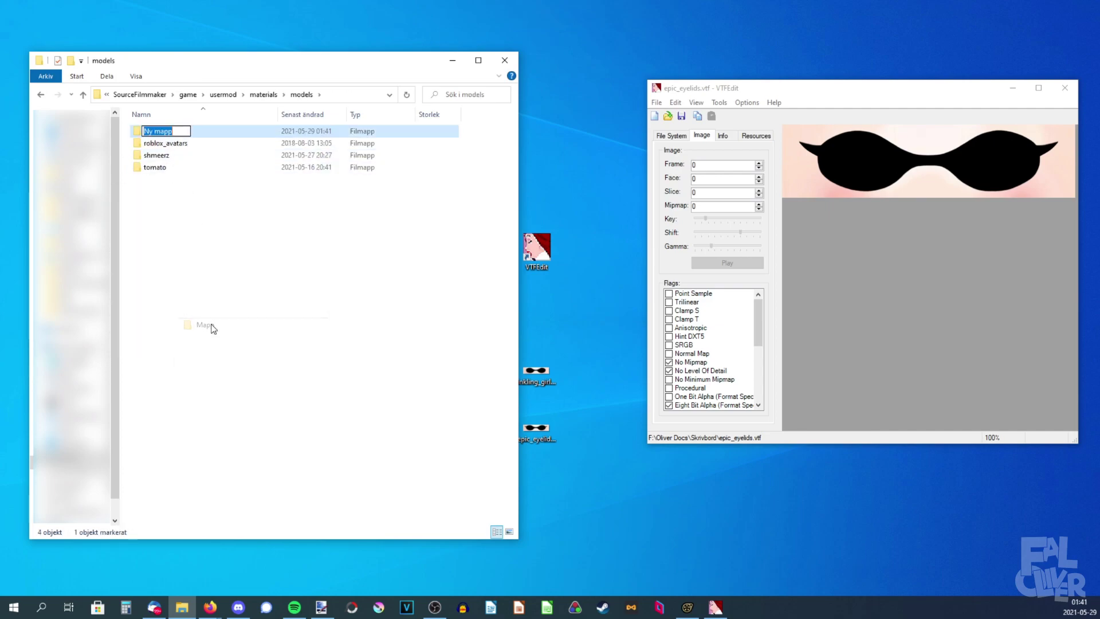
key("Return")
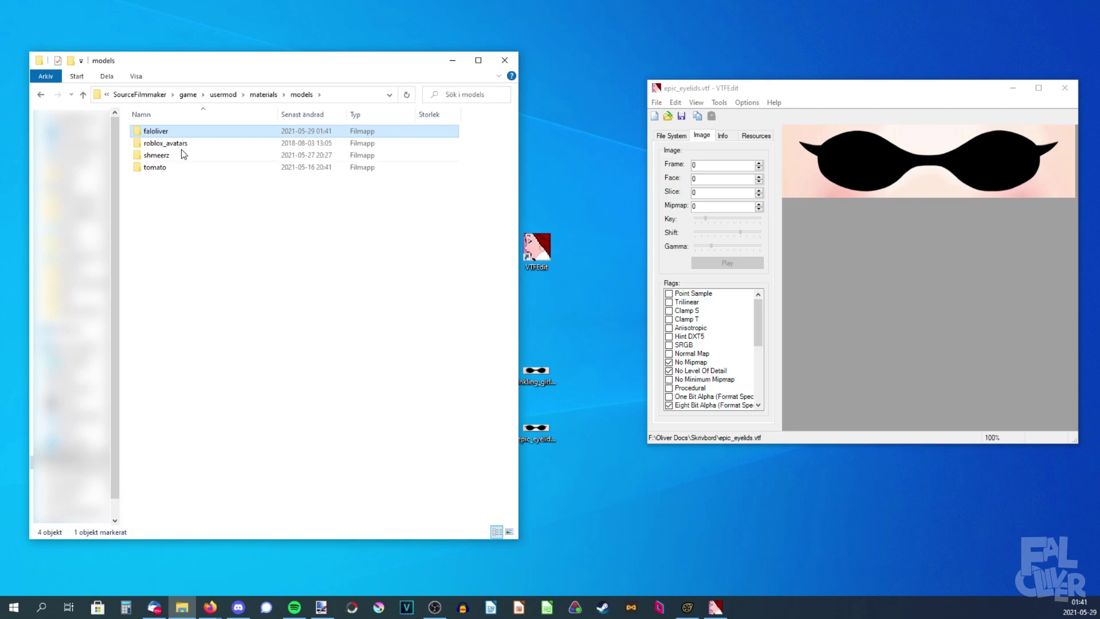
double_click(175, 137)
left_click_drag(362, 68, 805, 71)
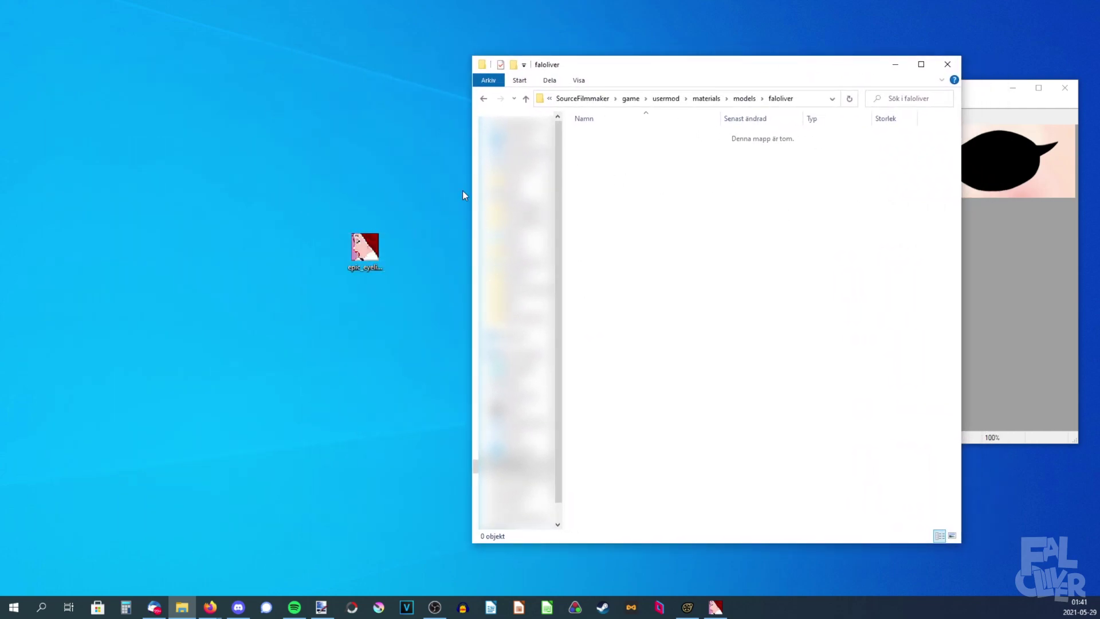
mouse_move(358, 259)
left_mouse_down()
mouse_move(657, 196)
mouse_move(712, 226)
left_mouse_up()
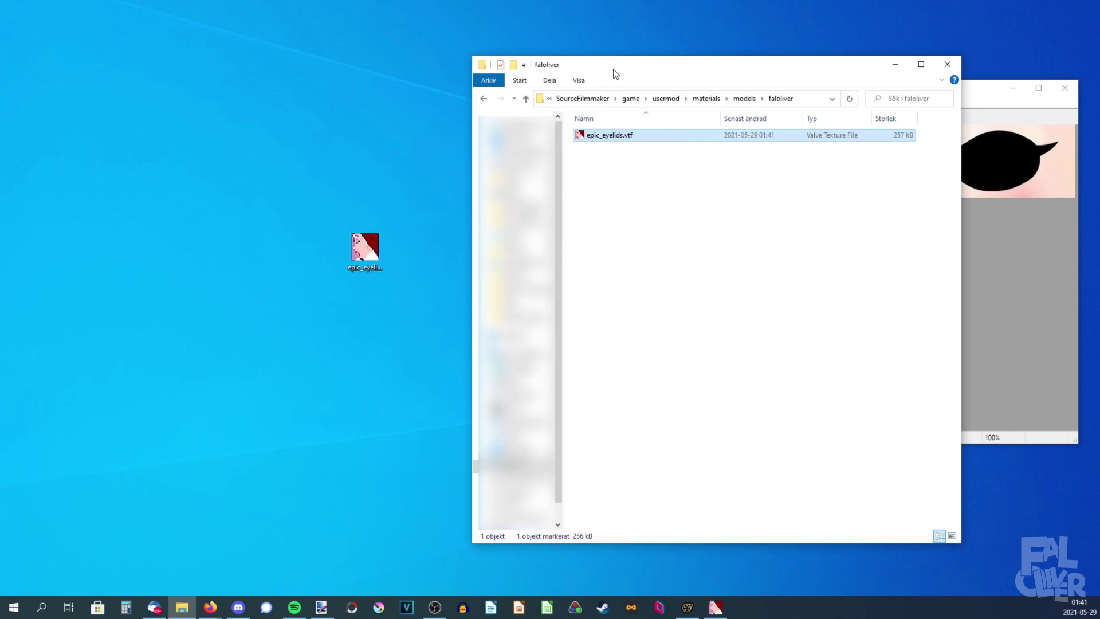
left_click_drag(613, 71, 239, 59)
In the Inkling's Element Viewer, add a $basetexture string attribute to inkling_girl_eyelid
left_click(688, 607)
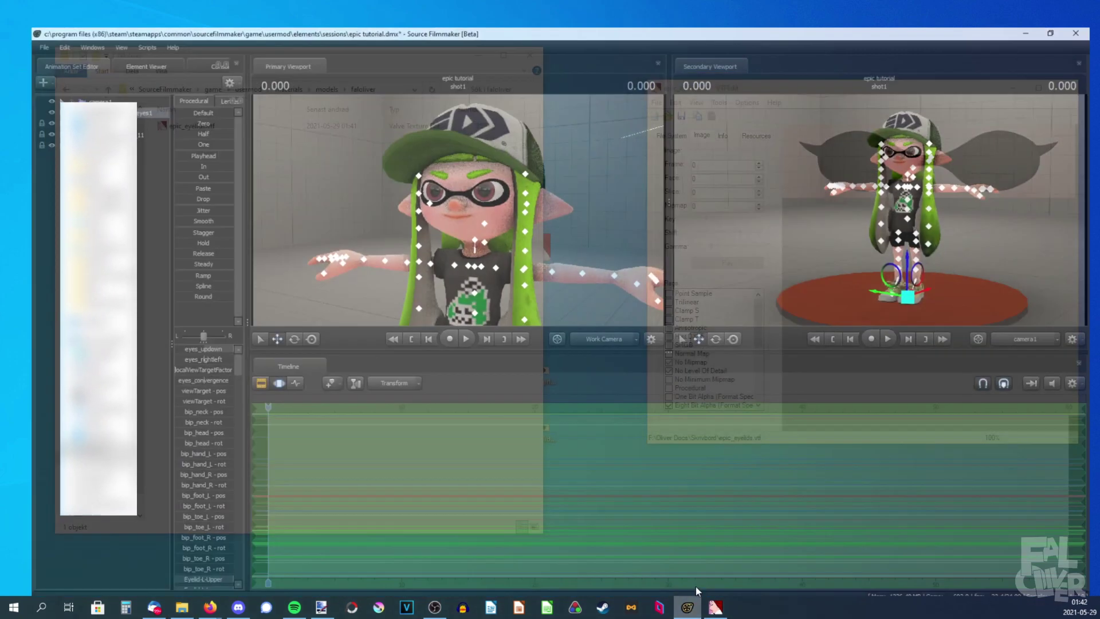
right_click(70, 88)
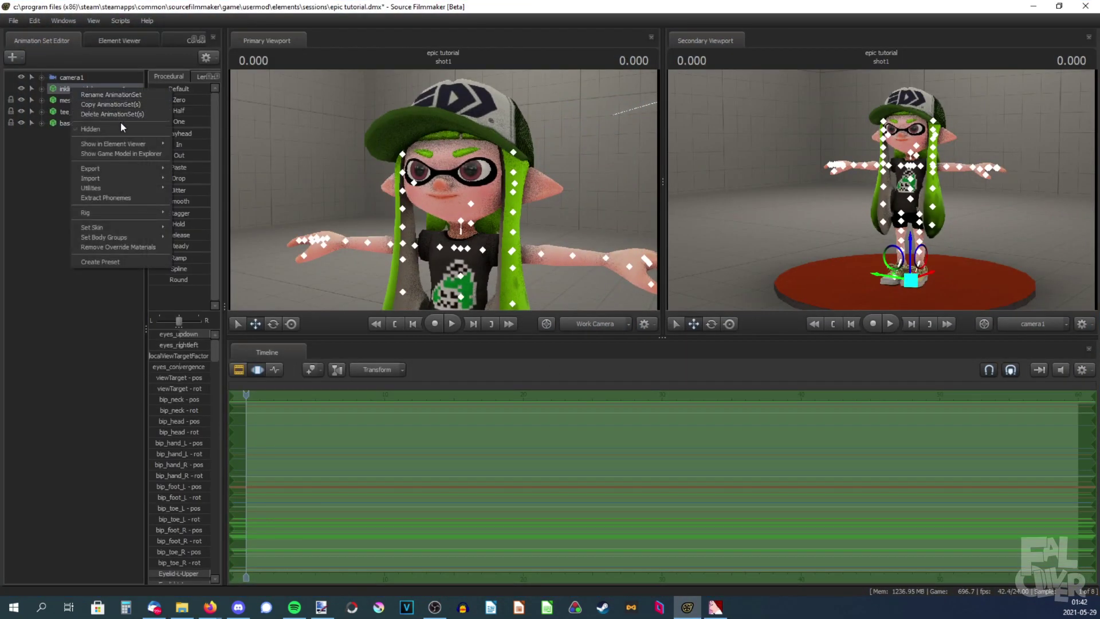
mouse_move(113, 143)
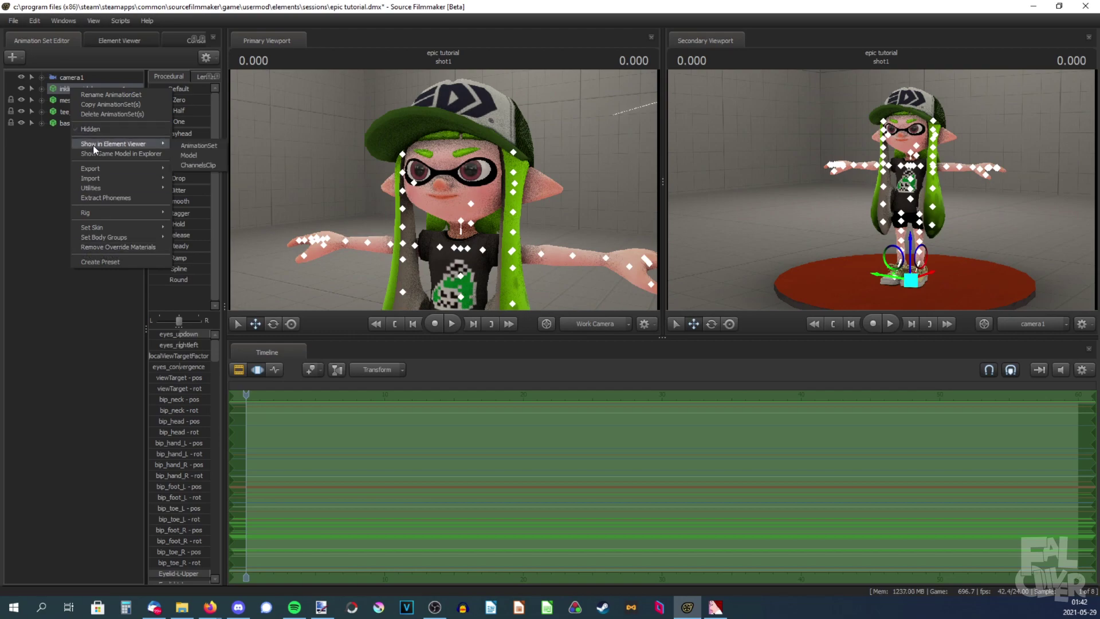
left_click(192, 155)
left_click(22, 315)
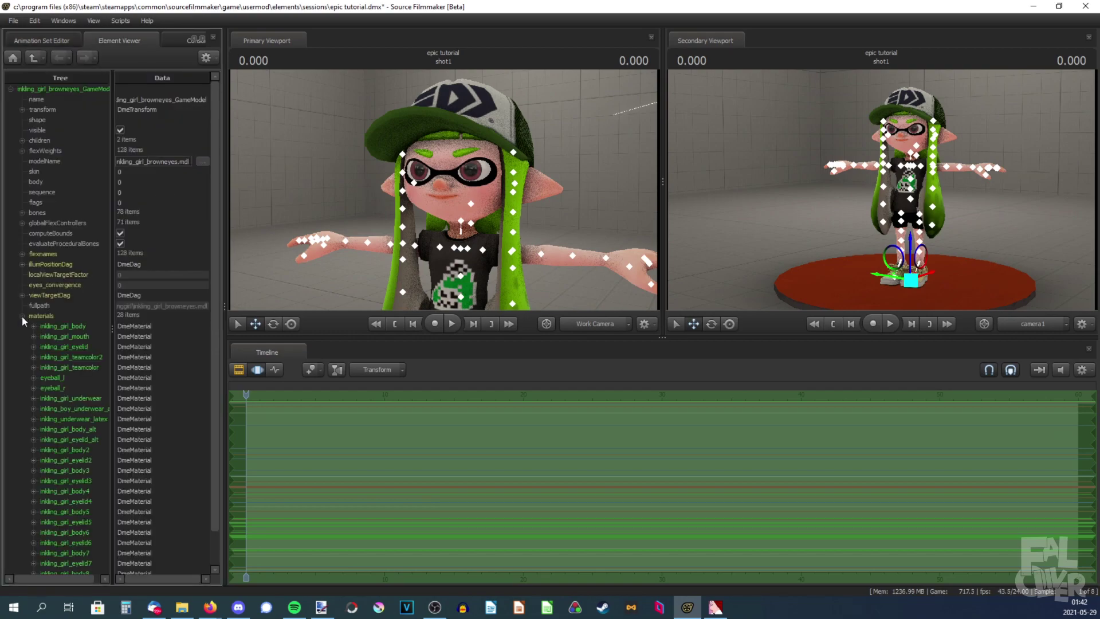
left_click(33, 346)
right_click(49, 347)
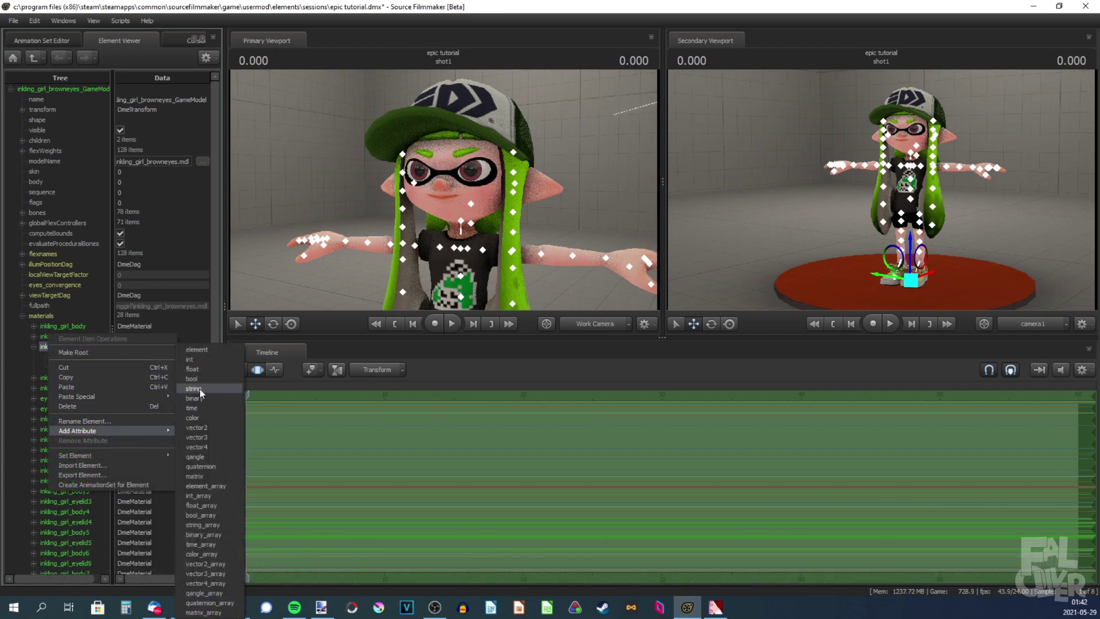
left_click(198, 389)
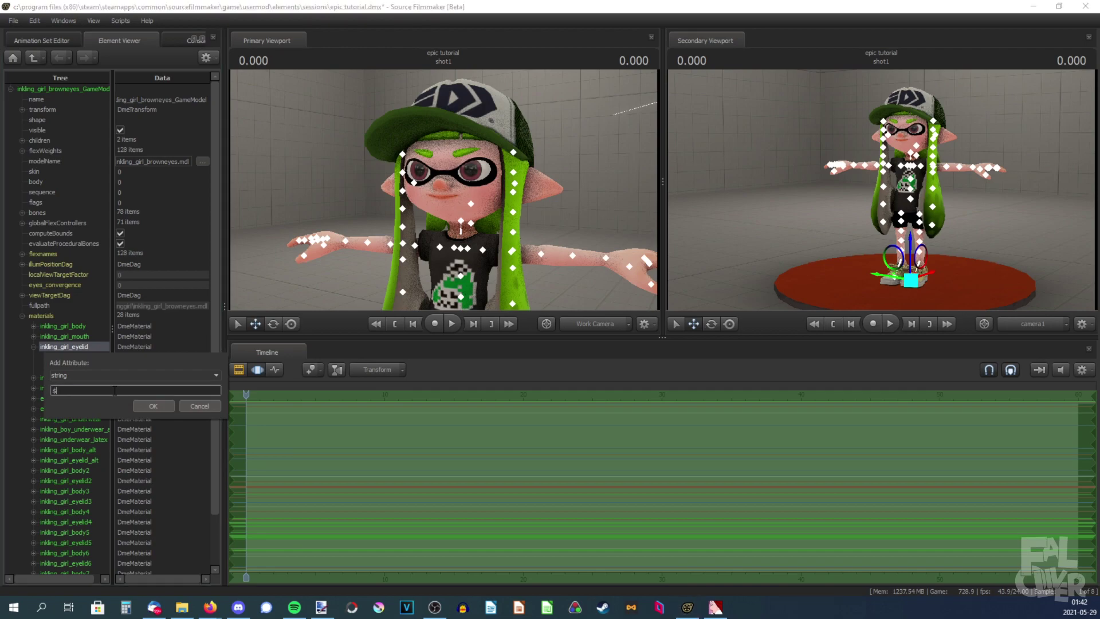
type("$basetexture")
key("Return")
Set the eyelid's $basetexture value to models/faloliver/epic_eyelids
left_click(182, 606)
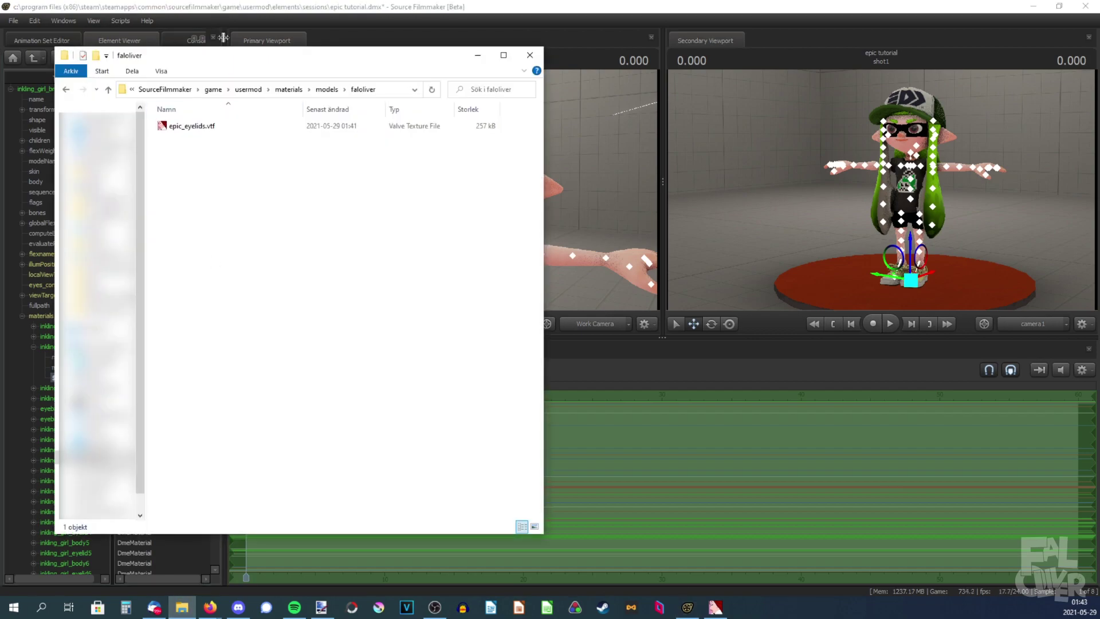
left_click_drag(233, 59, 537, 92)
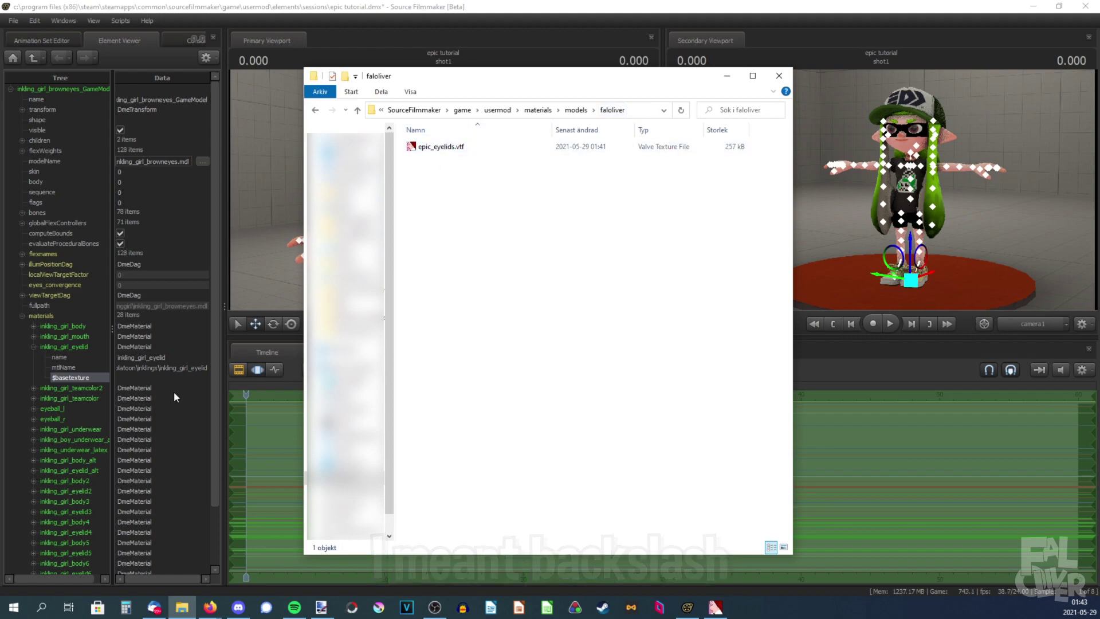
double_click(146, 378)
type("models\\faloliver\\epic_eyelid")
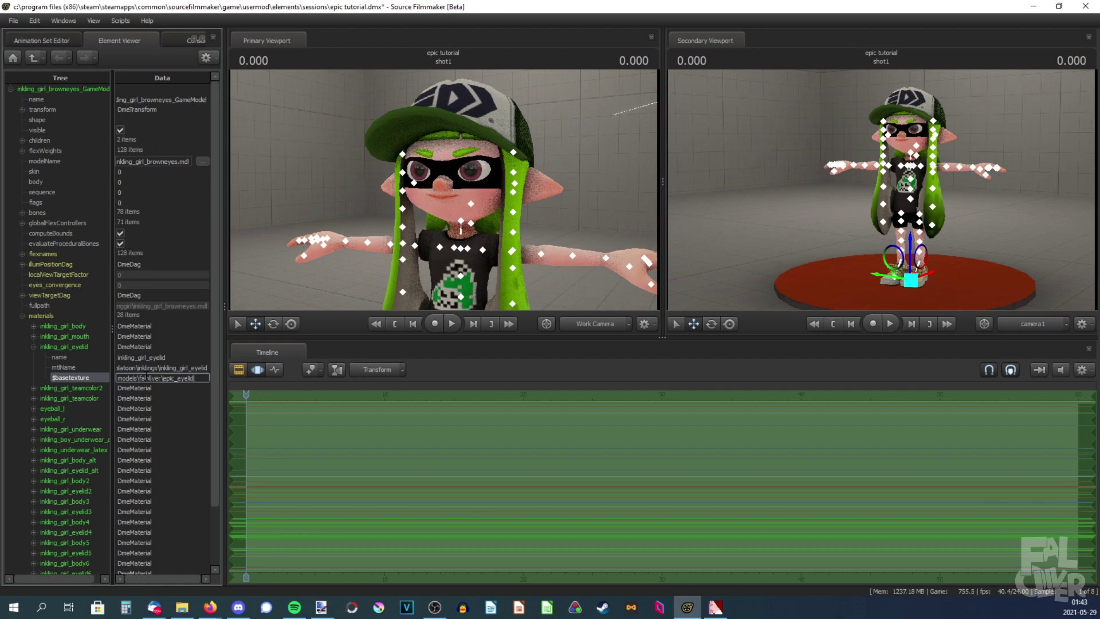
type("s")
key("Return")
scroll(331, 216, "down", 5)
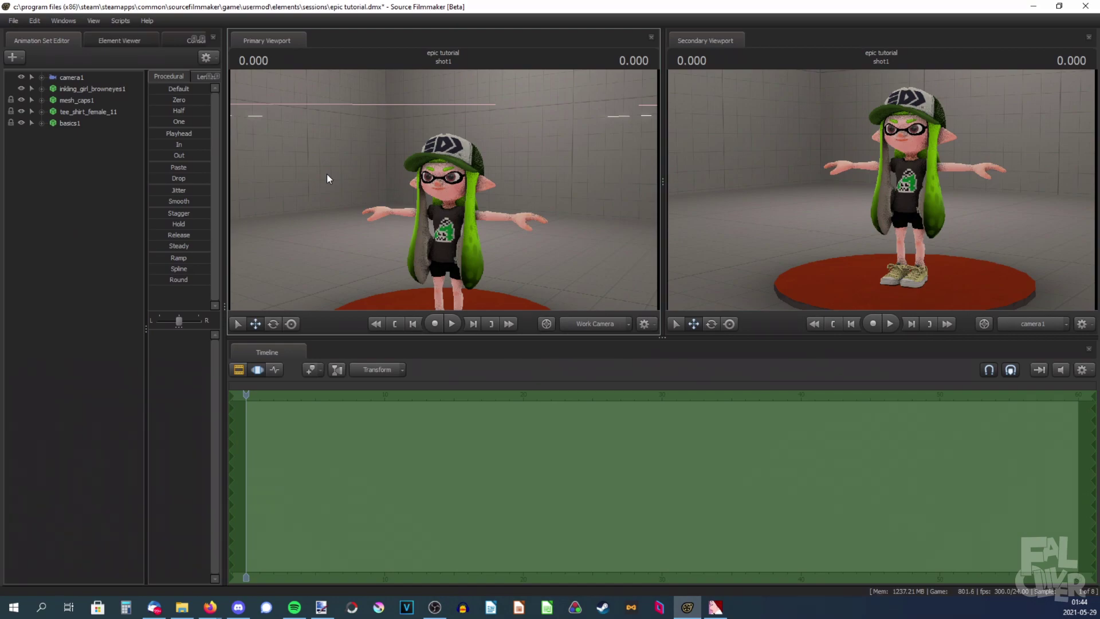
Orbit the work camera to bring the Inkling's feet and red disc into view
left_click_drag(326, 173, 58, 191)
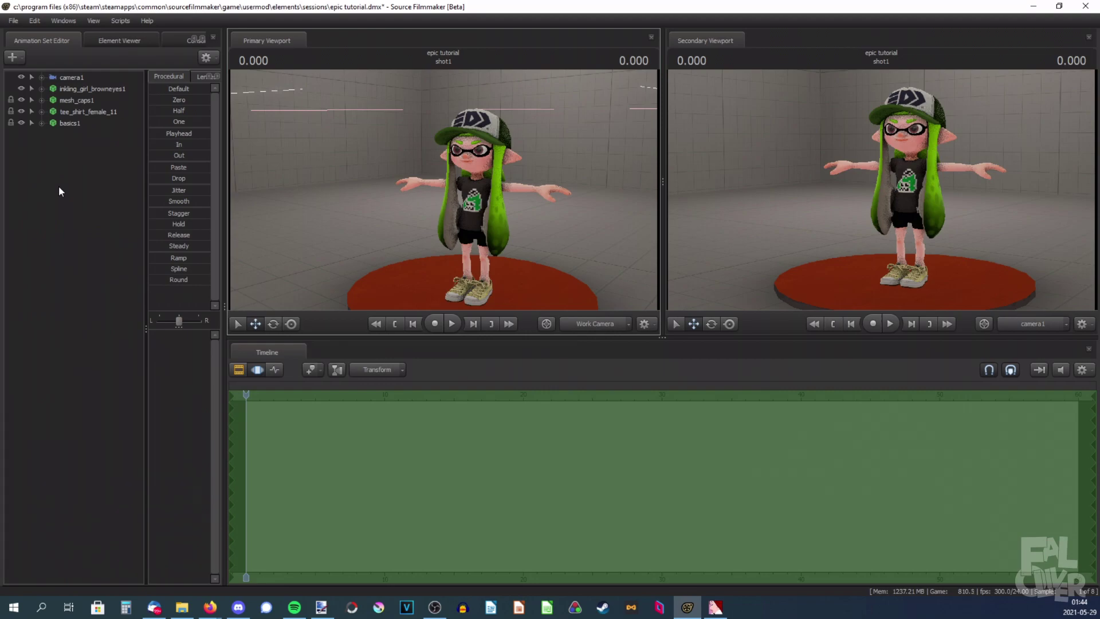